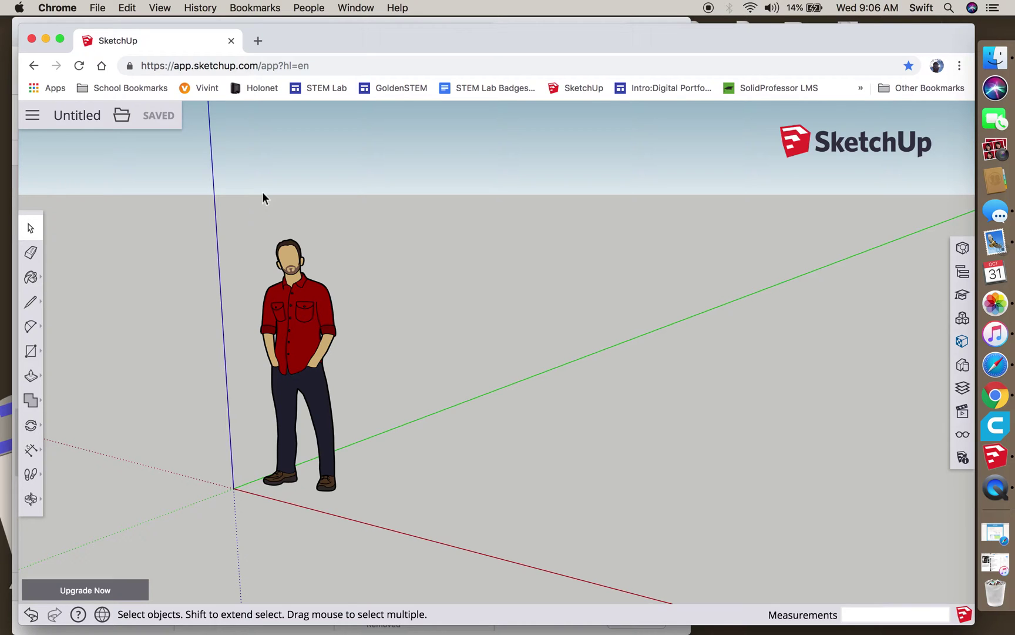
- Draw a 32" by 34" rectangle on the ground beside the standing figure
{"action": "left_click", "coordinate": [30, 350]}
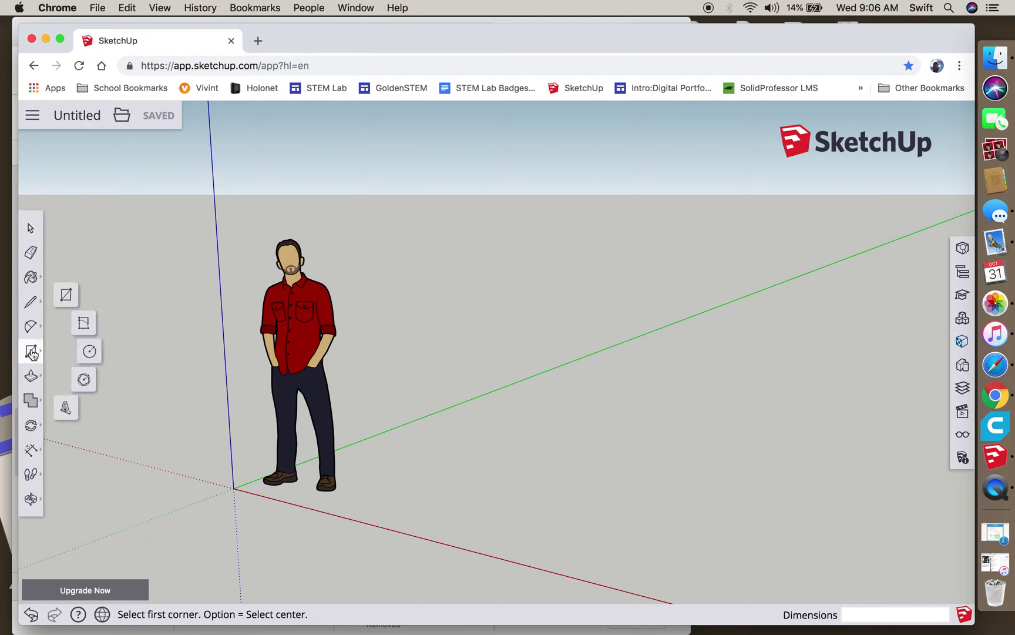
{"action": "left_click", "coordinate": [368, 476]}
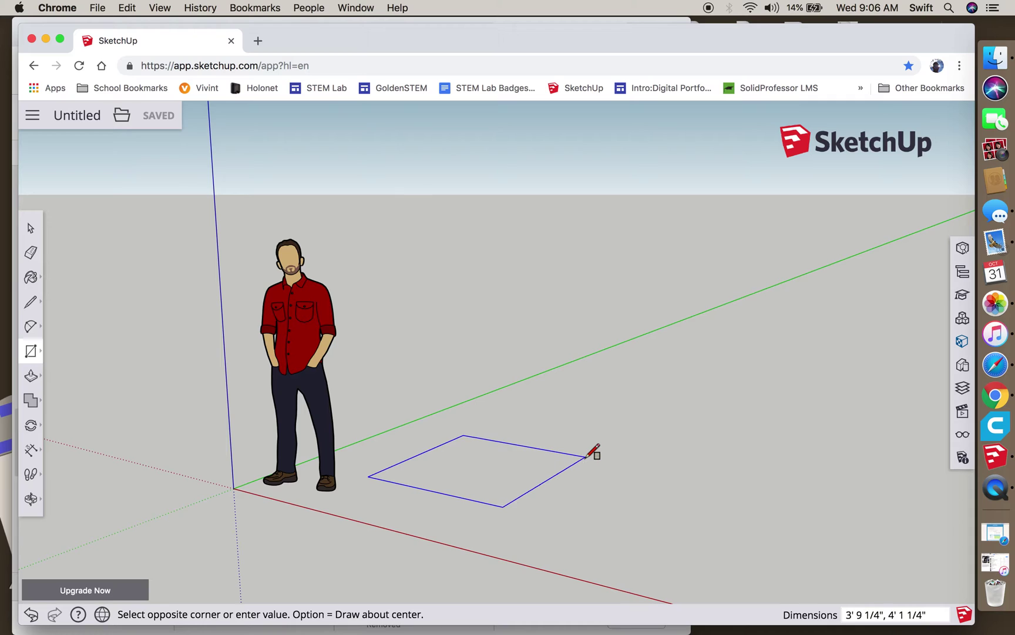
{"action": "type", "text": "32\",34\""}
{"action": "key", "text": "Return"}
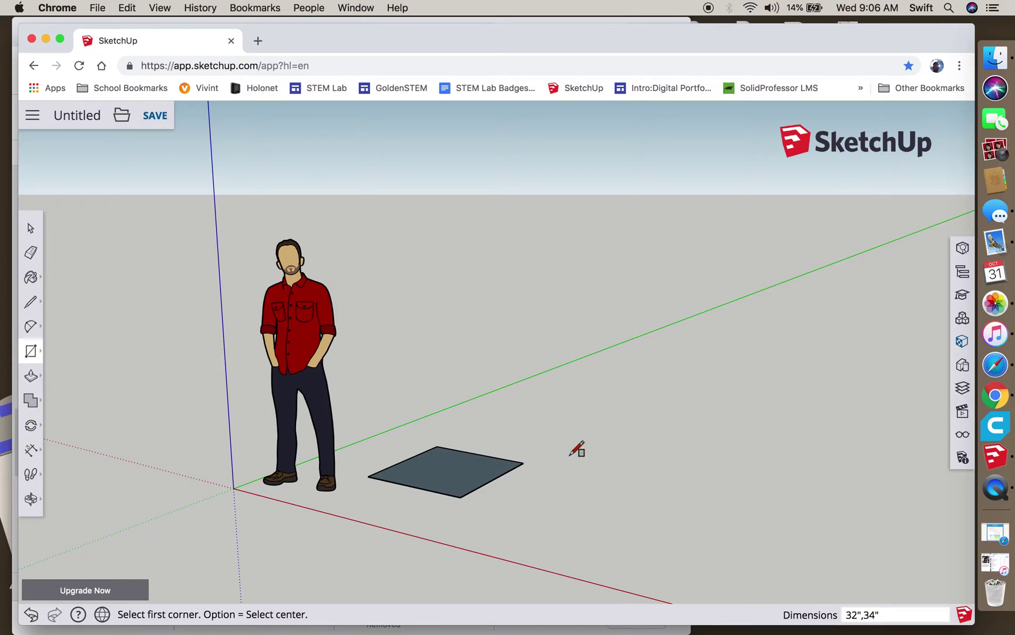
- Draw outward arcs with a 4" bulge between the corners of the rectangle's two edges parallel to the green axis
{"action": "left_click", "coordinate": [32, 328]}
{"action": "left_click", "coordinate": [79, 316]}
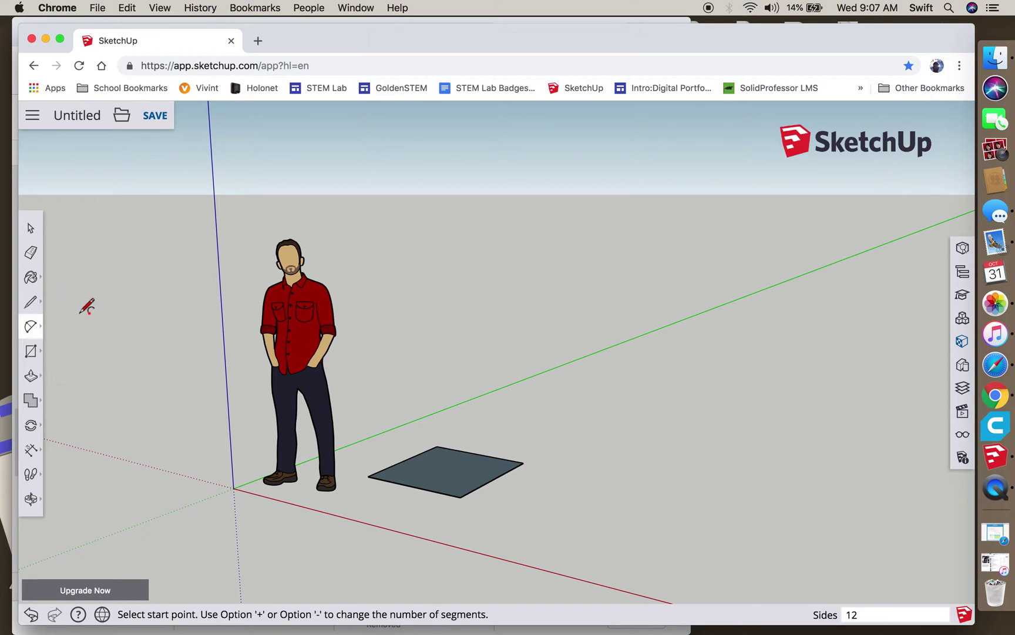
{"action": "left_click", "coordinate": [461, 496]}
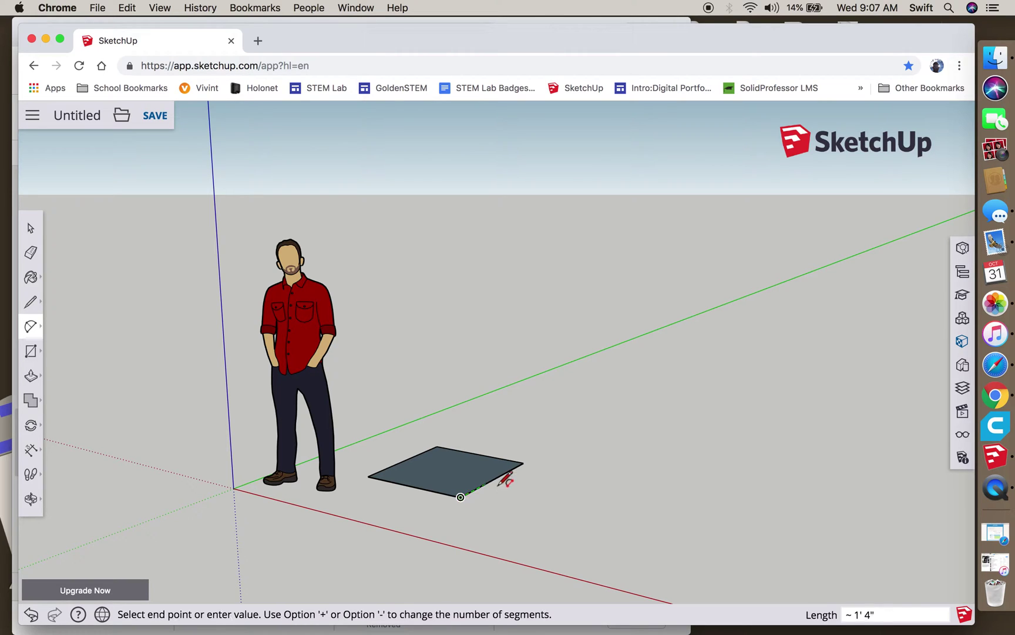
{"action": "left_click", "coordinate": [523, 462]}
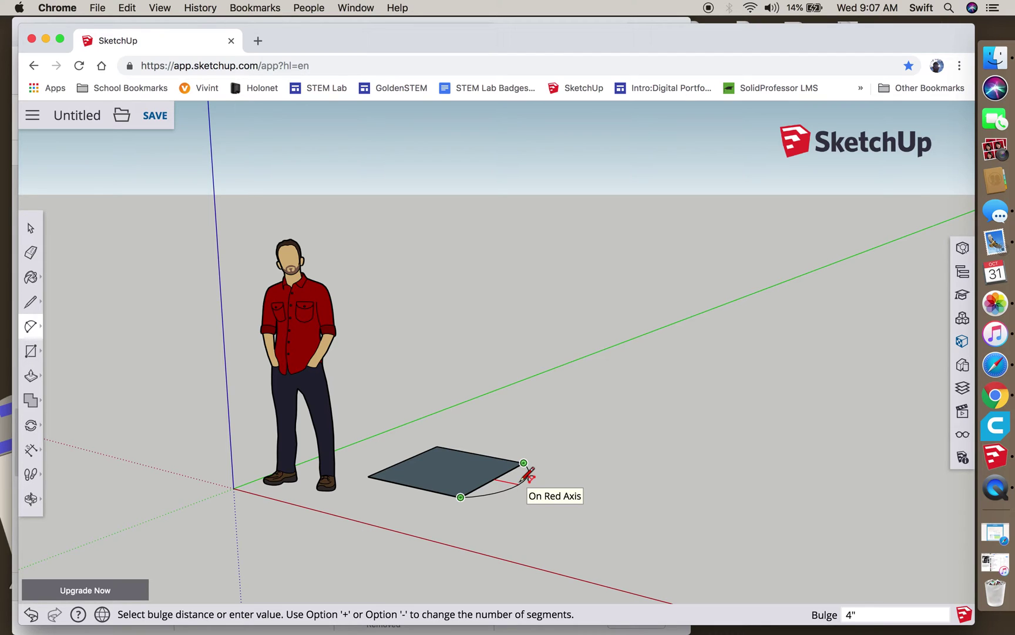
{"action": "left_click", "coordinate": [524, 479]}
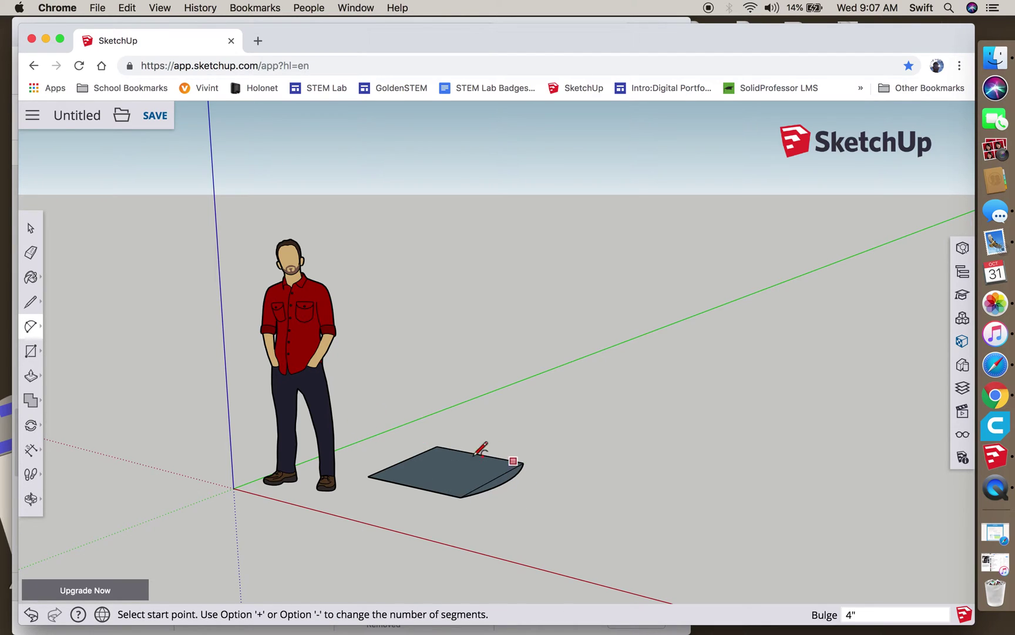
{"action": "left_click", "coordinate": [437, 446]}
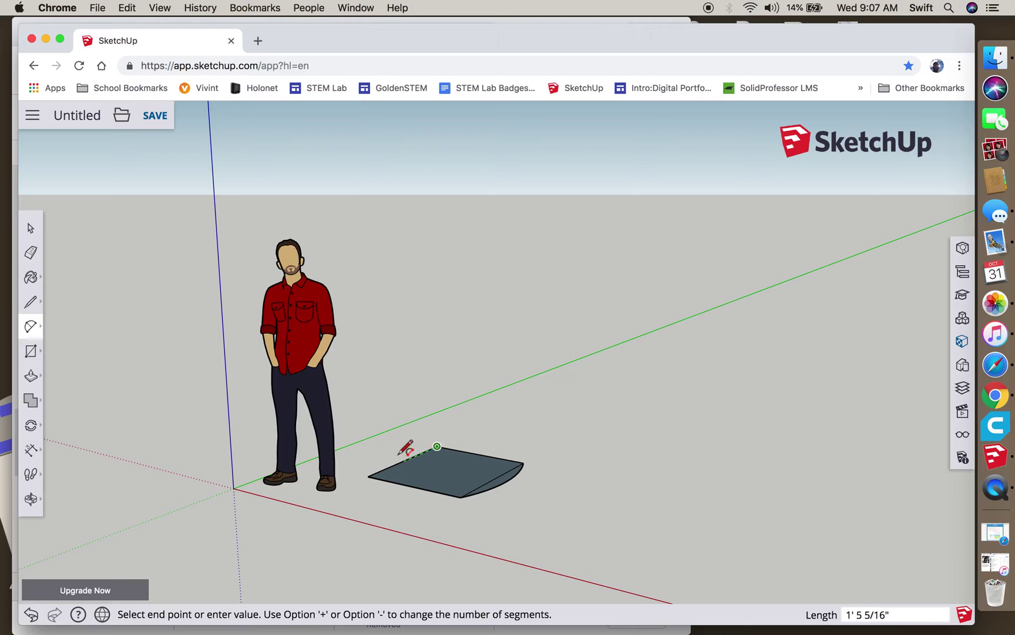
{"action": "left_click", "coordinate": [368, 476]}
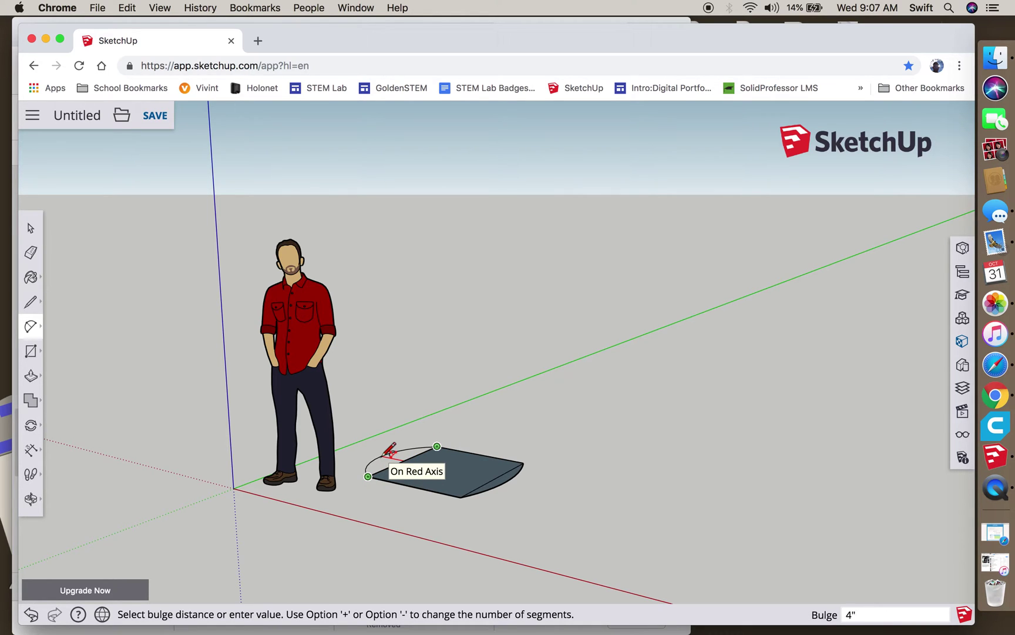
{"action": "left_click", "coordinate": [389, 450]}
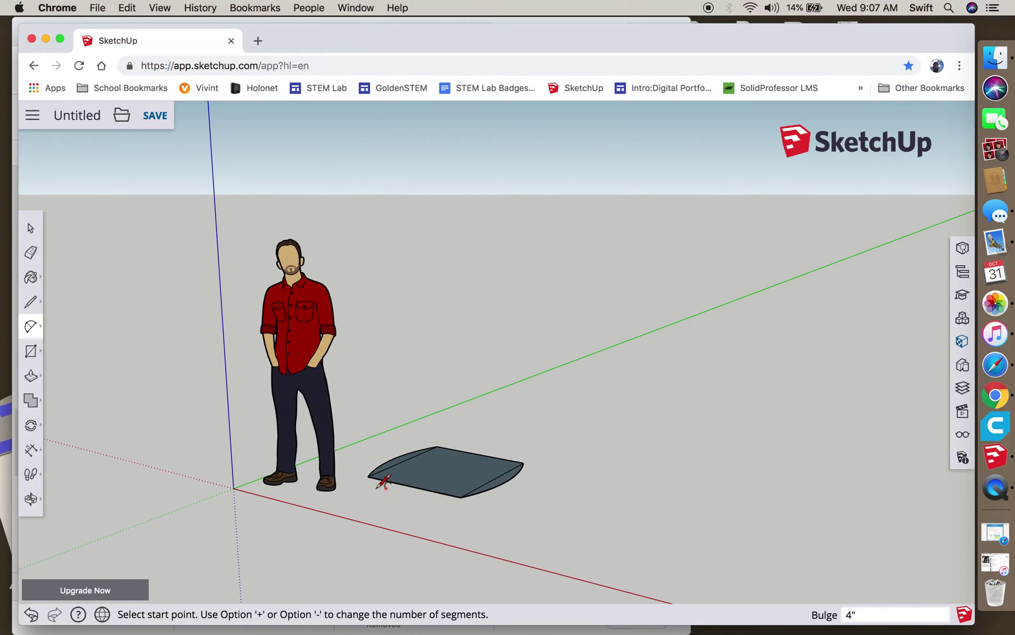
- Draw inward arcs with a 4" bulge between the corners of the rectangle's two edges parallel to the red axis
{"action": "left_click", "coordinate": [368, 476]}
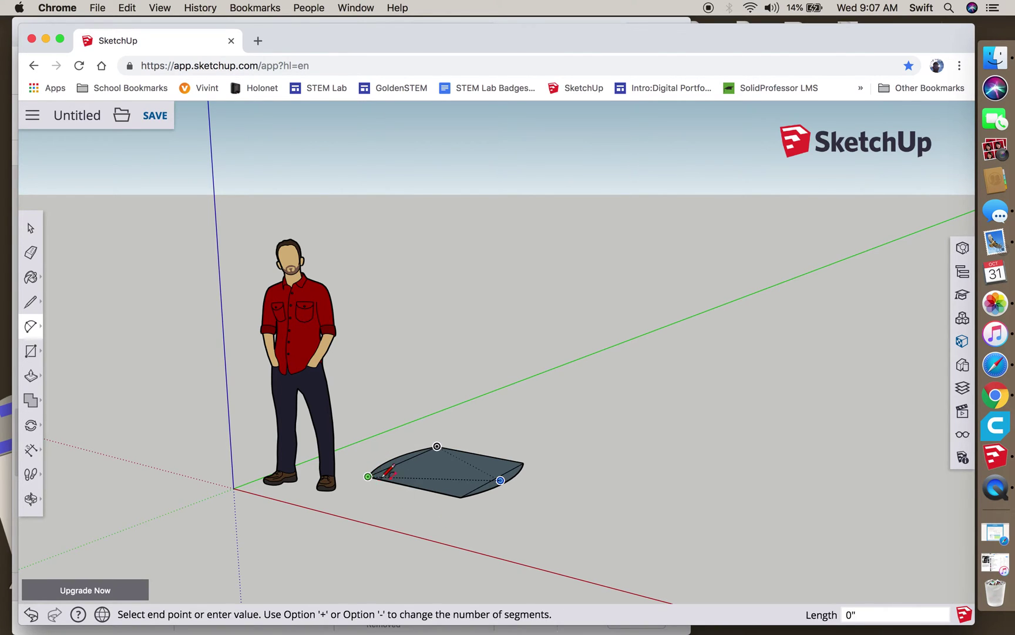
{"action": "left_click", "coordinate": [461, 496]}
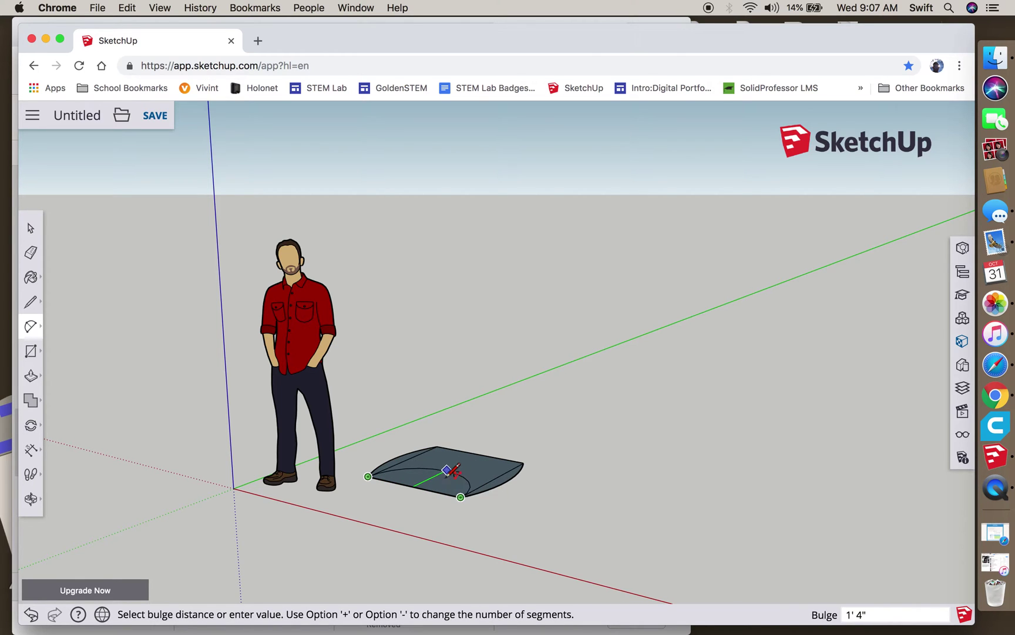
{"action": "scroll", "coordinate": [448, 471], "scroll_direction": "down", "scroll_amount": 2}
{"action": "scroll", "coordinate": [450, 473], "scroll_direction": "up", "scroll_amount": 5}
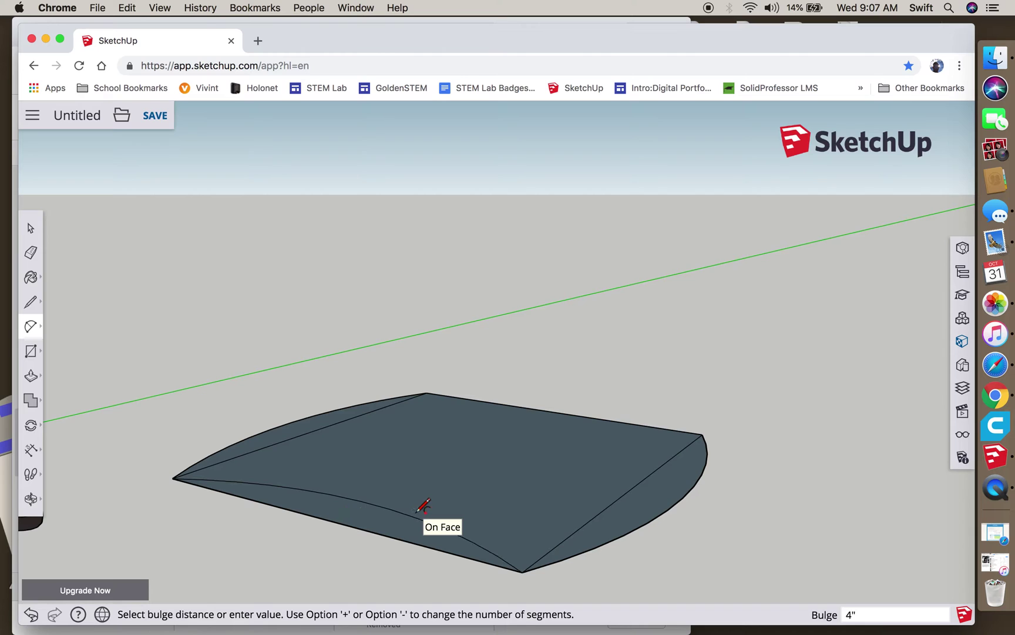
{"action": "left_click", "coordinate": [416, 510]}
{"action": "left_click", "coordinate": [426, 393]}
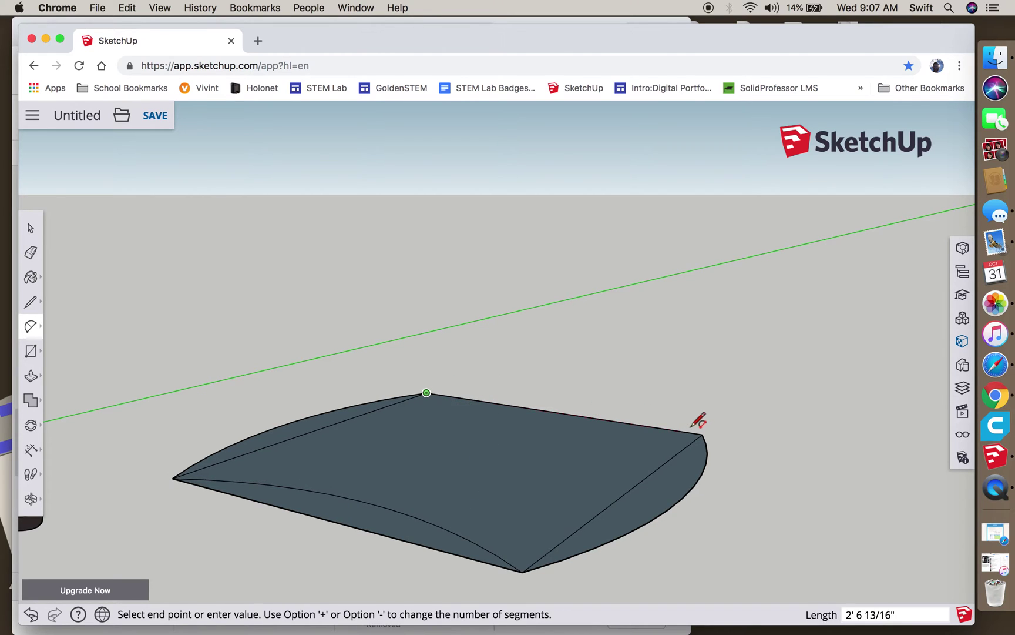
{"action": "left_click", "coordinate": [702, 434]}
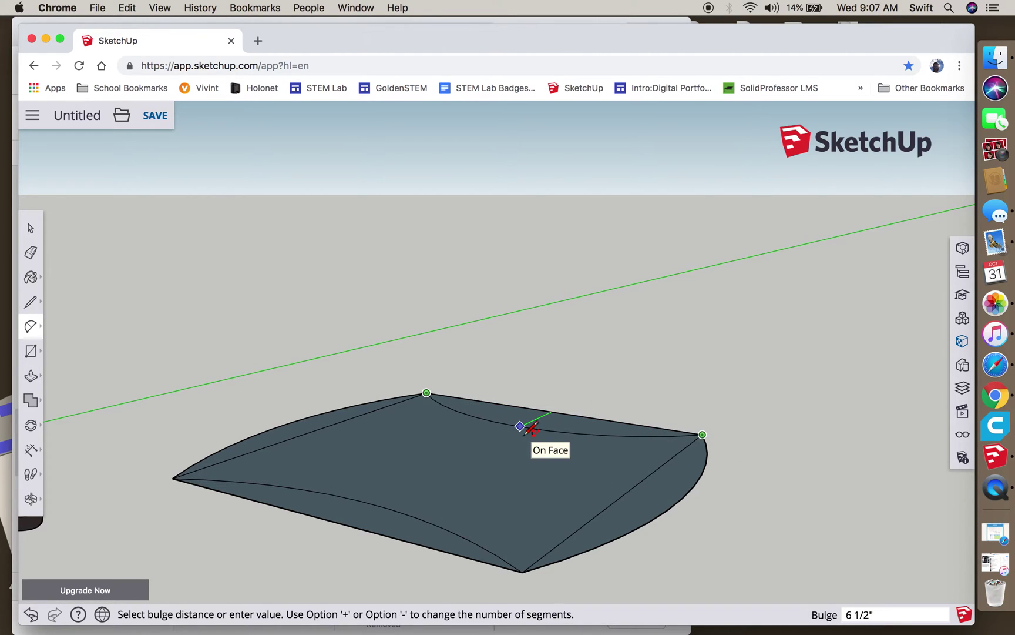
{"action": "left_click", "coordinate": [525, 434]}
- Erase the rectangle's four straight edges, keeping only the shape outlined by the four arcs
{"action": "left_click", "coordinate": [31, 498]}
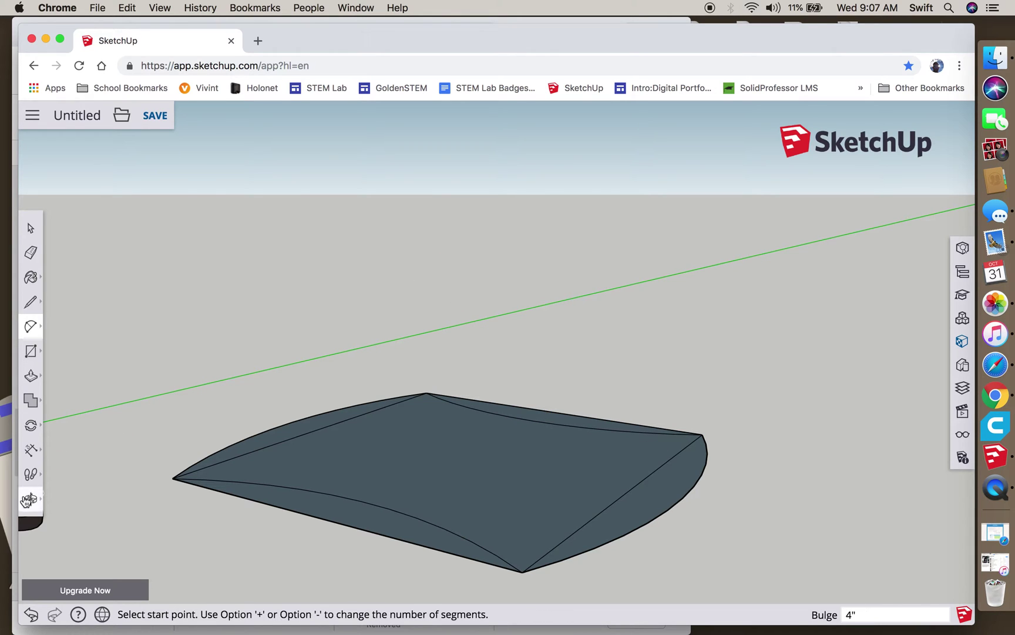
{"action": "left_click_drag", "start_coordinate": [550, 397], "coordinate": [46, 276]}
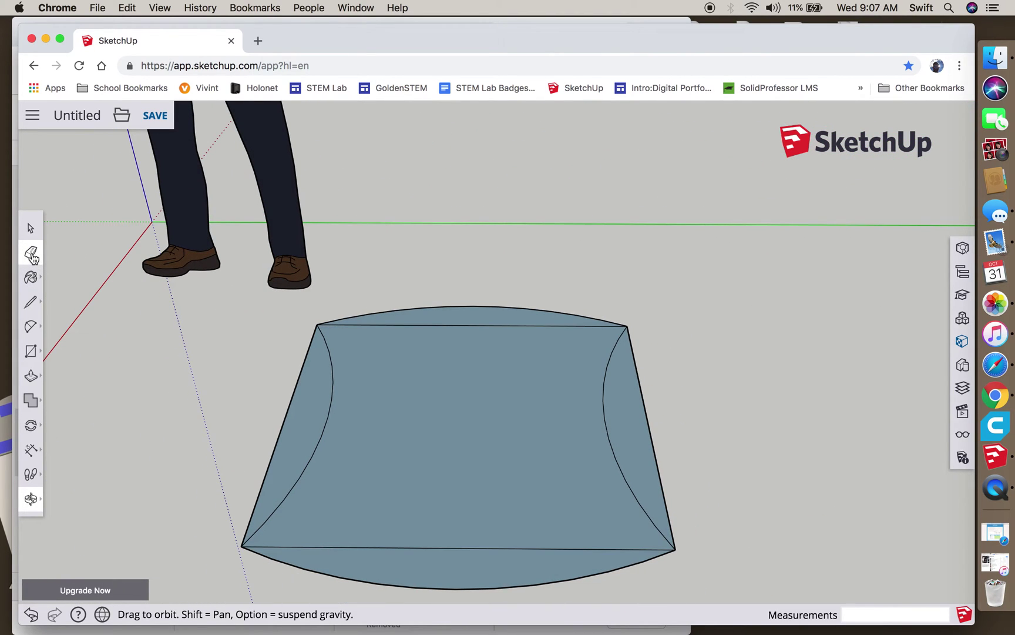
{"action": "left_click", "coordinate": [31, 252]}
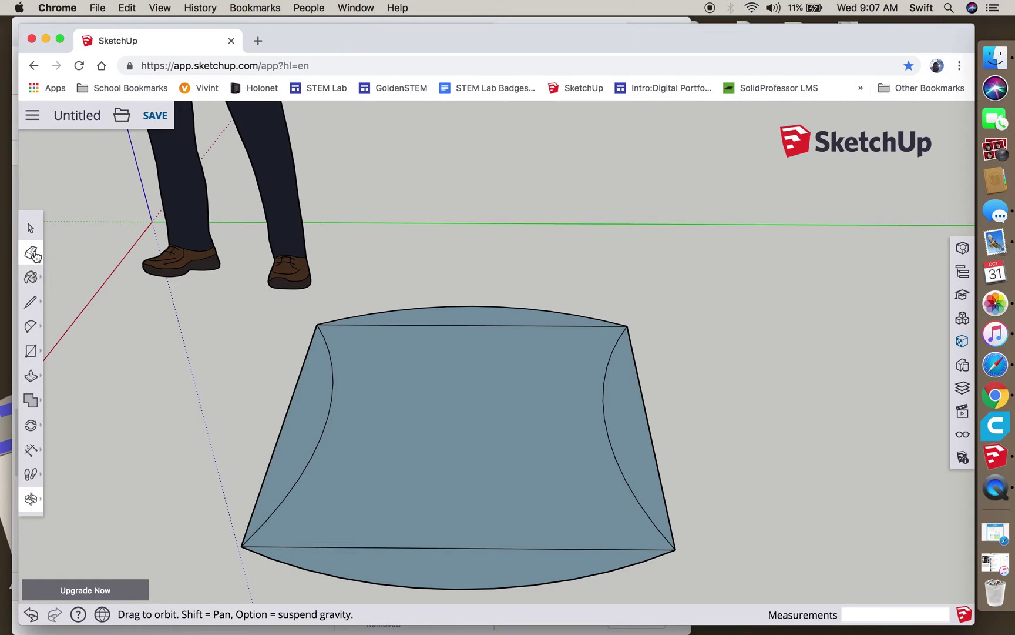
{"action": "left_click", "coordinate": [296, 393]}
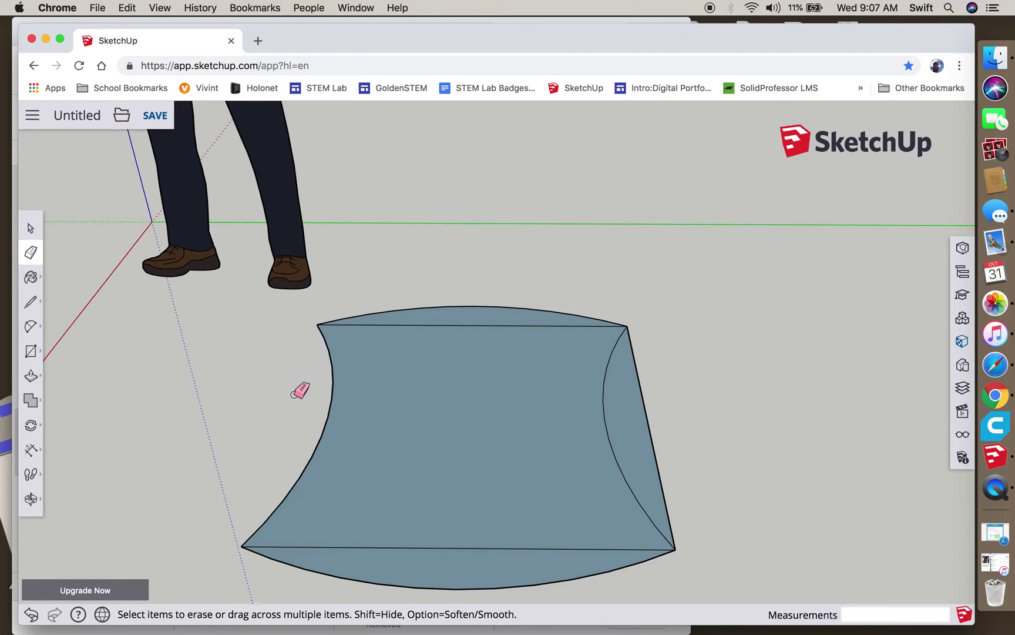
{"action": "left_click", "coordinate": [648, 426]}
{"action": "left_click", "coordinate": [567, 326]}
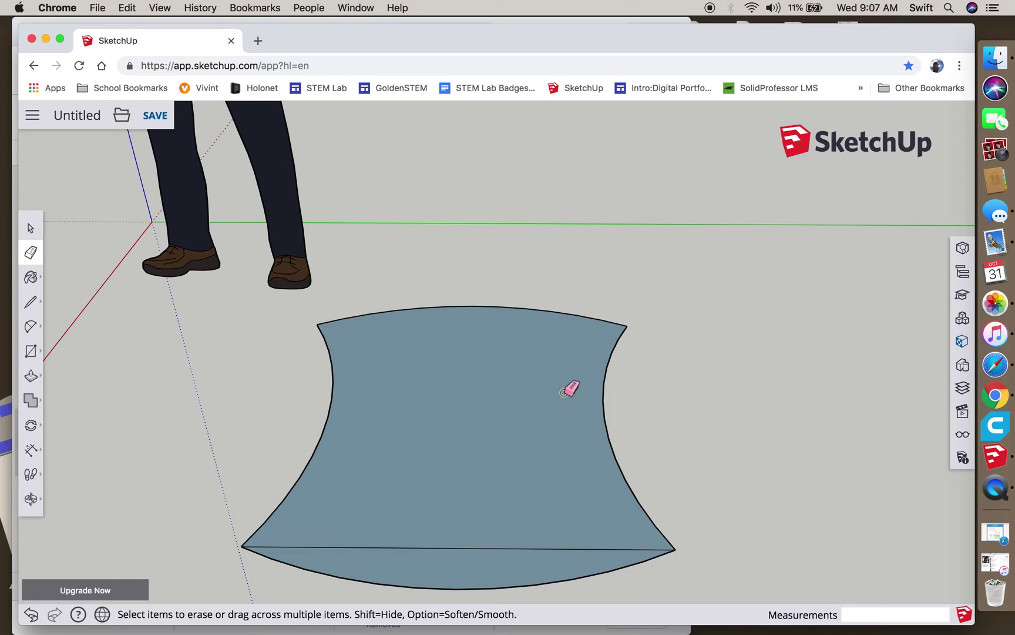
{"action": "left_click", "coordinate": [555, 550]}
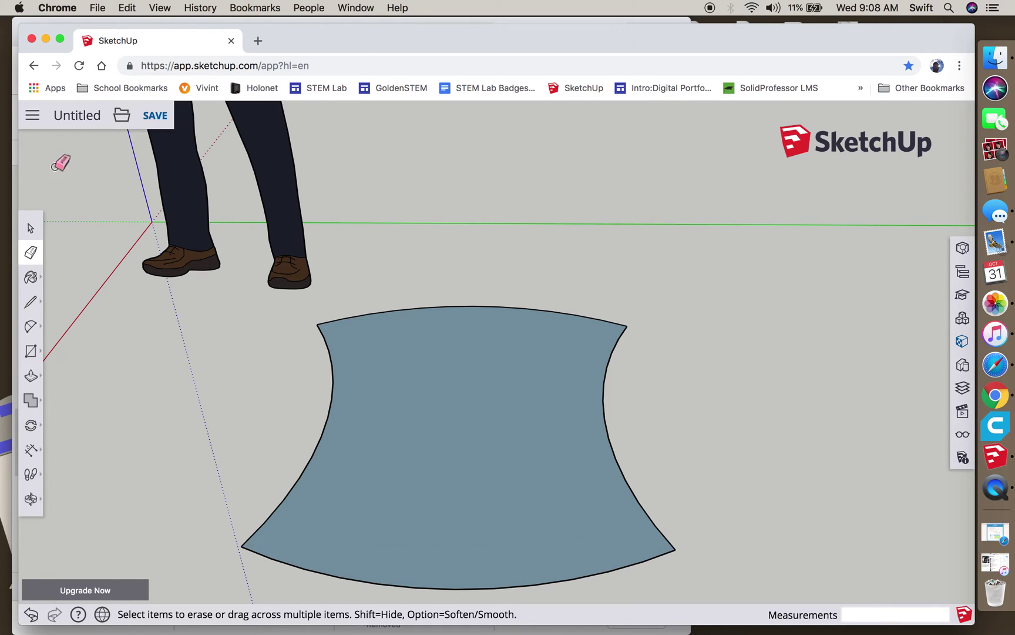
- Push/Pull the curved face upward into a 1" thick slab
{"action": "left_click", "coordinate": [32, 379]}
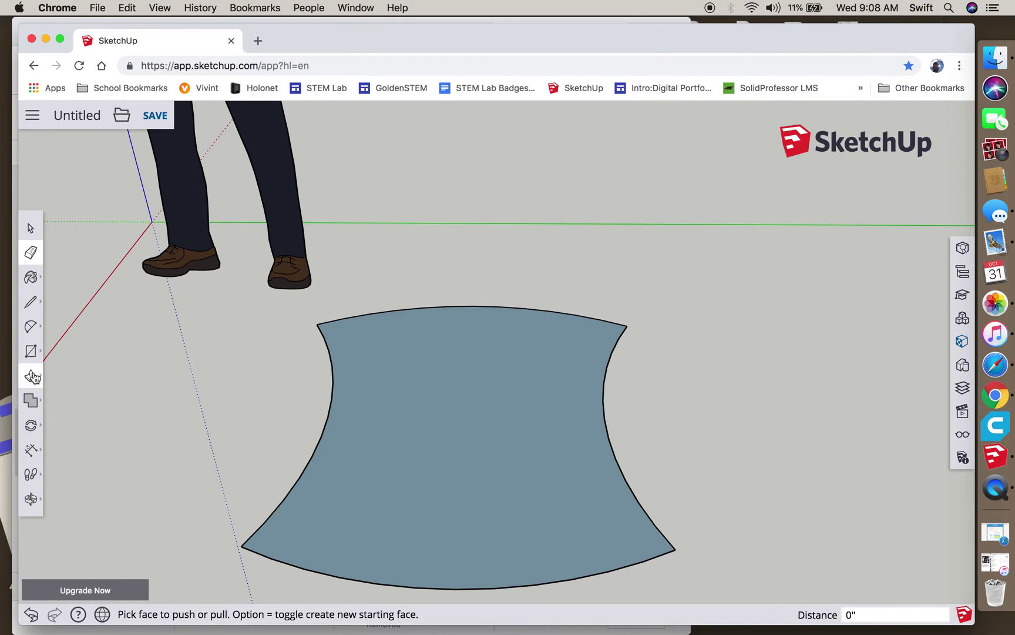
{"action": "left_click", "coordinate": [443, 400]}
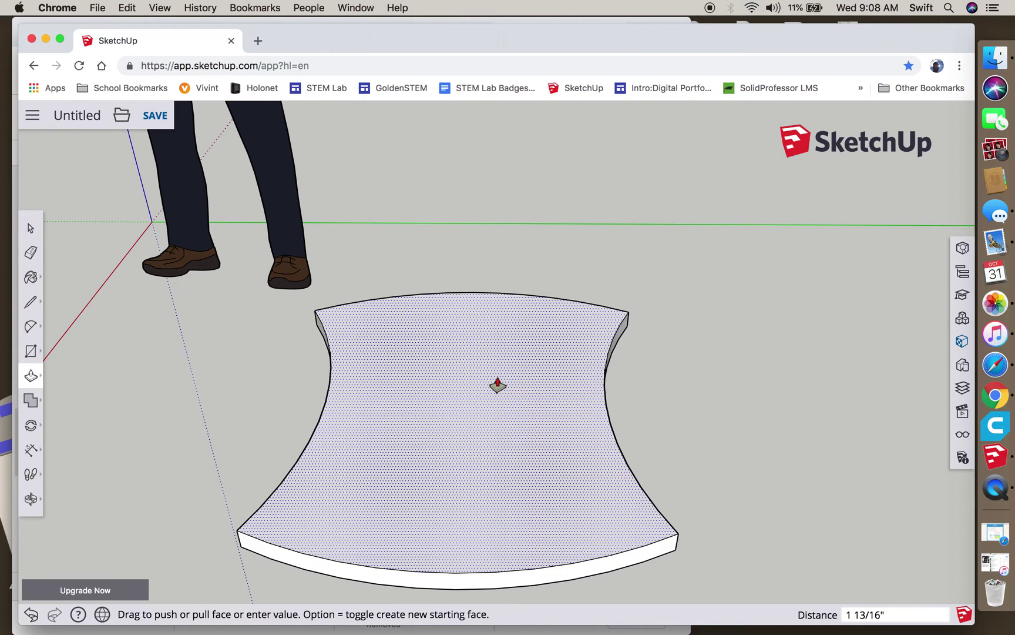
{"action": "key", "text": "Return"}
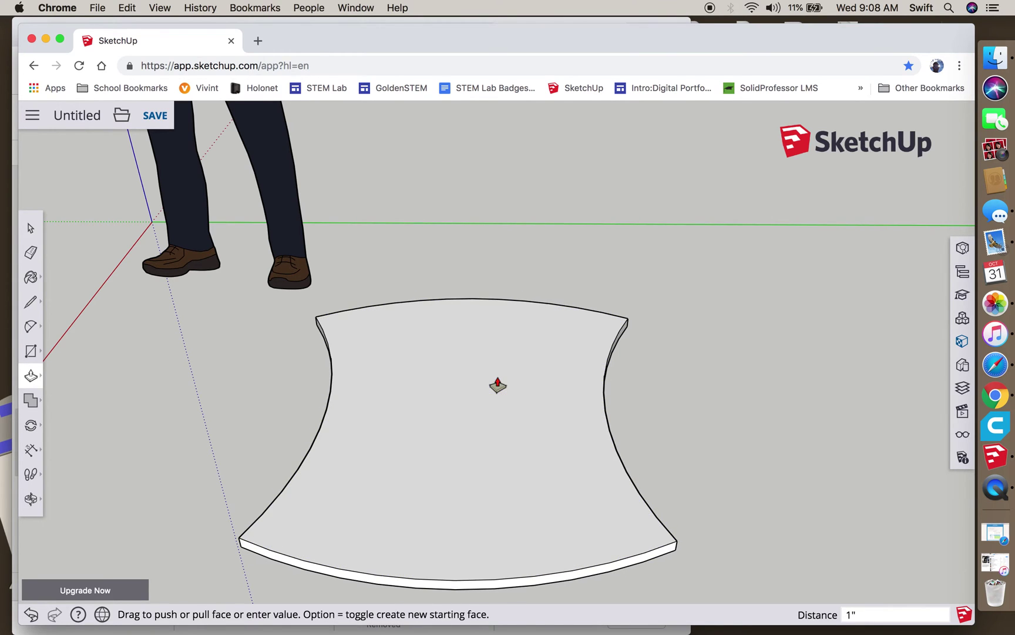
- Draw a circle with a .75" radius on the slab's upper face, near the corner closest to the figure
{"action": "left_click", "coordinate": [32, 499]}
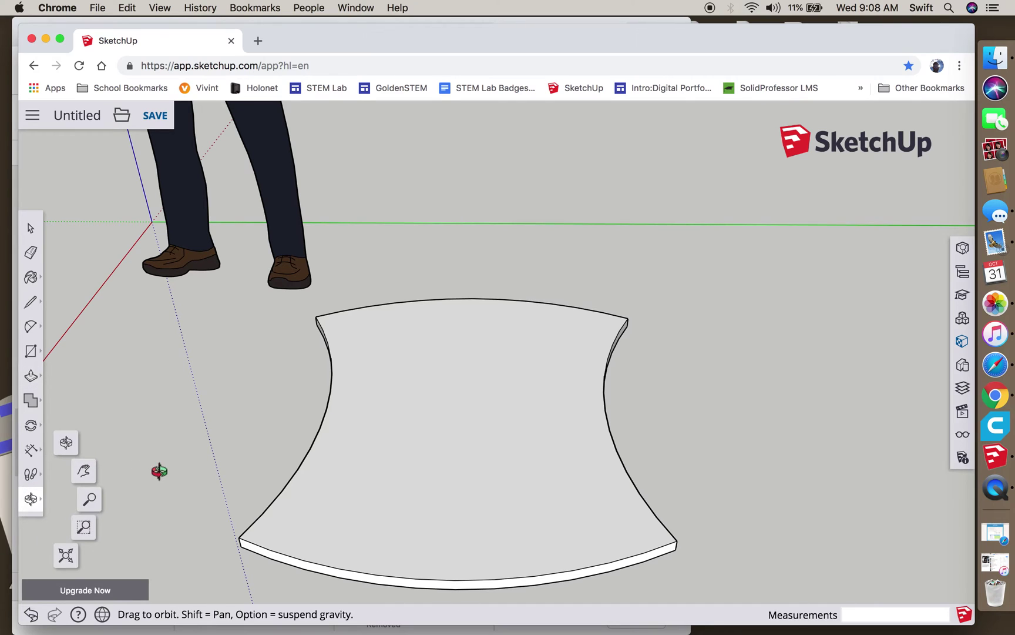
{"action": "left_click_drag", "start_coordinate": [341, 476], "coordinate": [383, 433]}
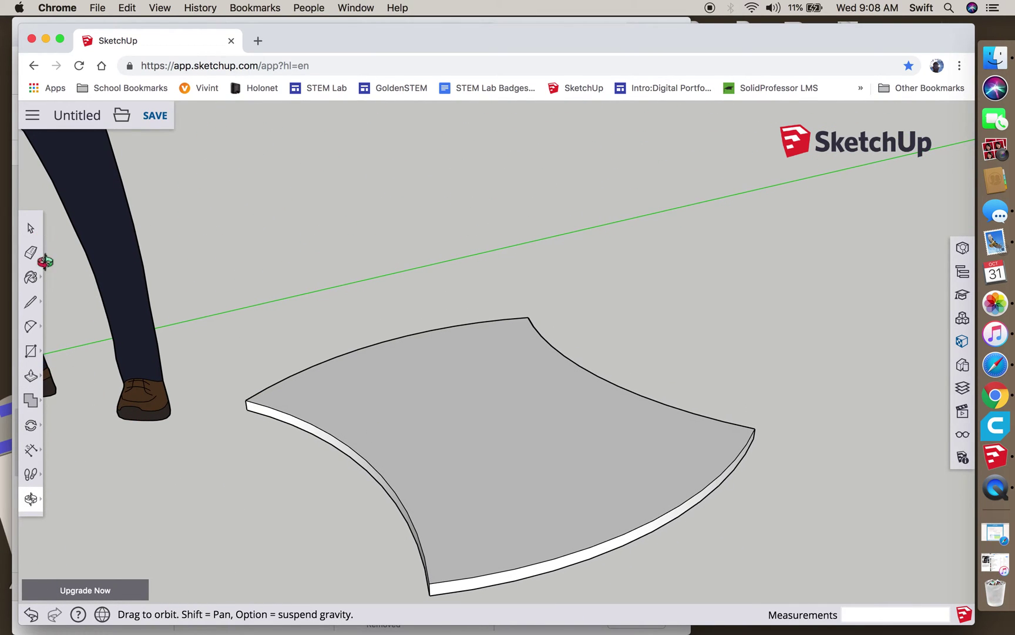
{"action": "left_click", "coordinate": [33, 351]}
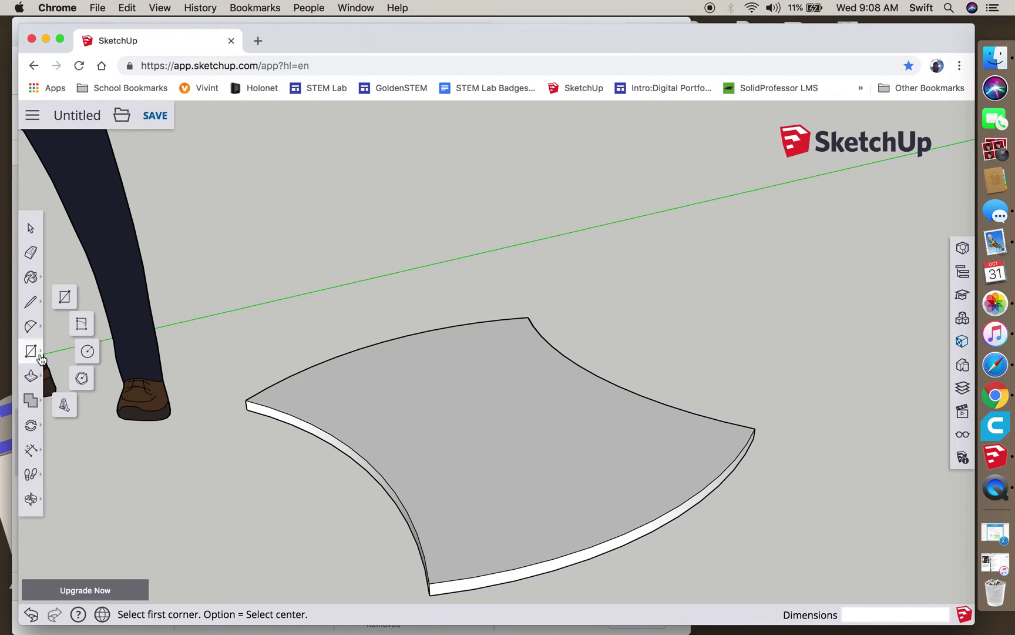
{"action": "left_click", "coordinate": [86, 352]}
{"action": "left_click", "coordinate": [282, 396]}
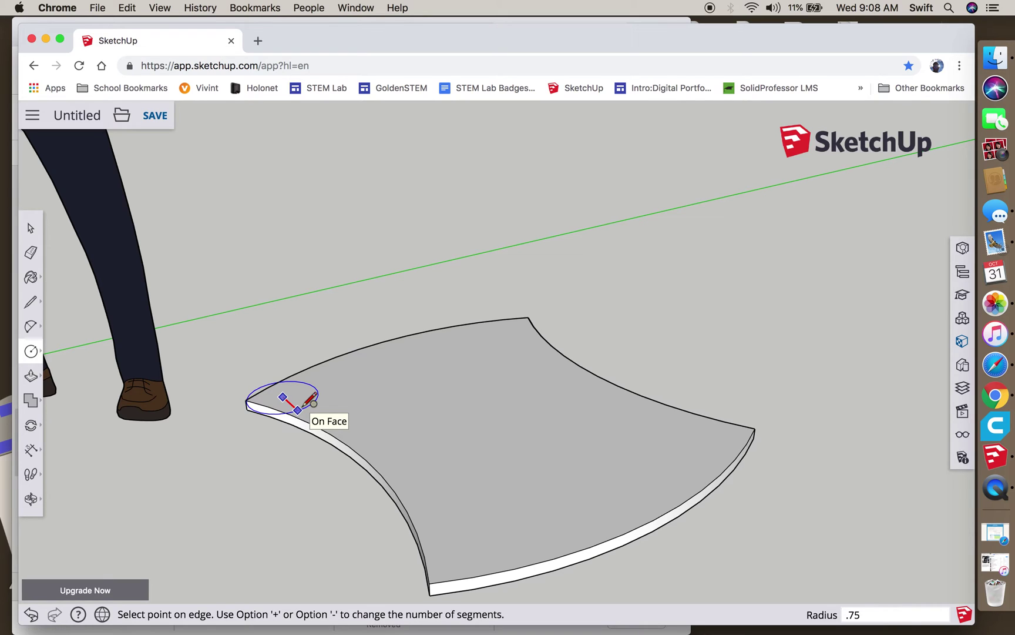
{"action": "key", "text": "Return"}
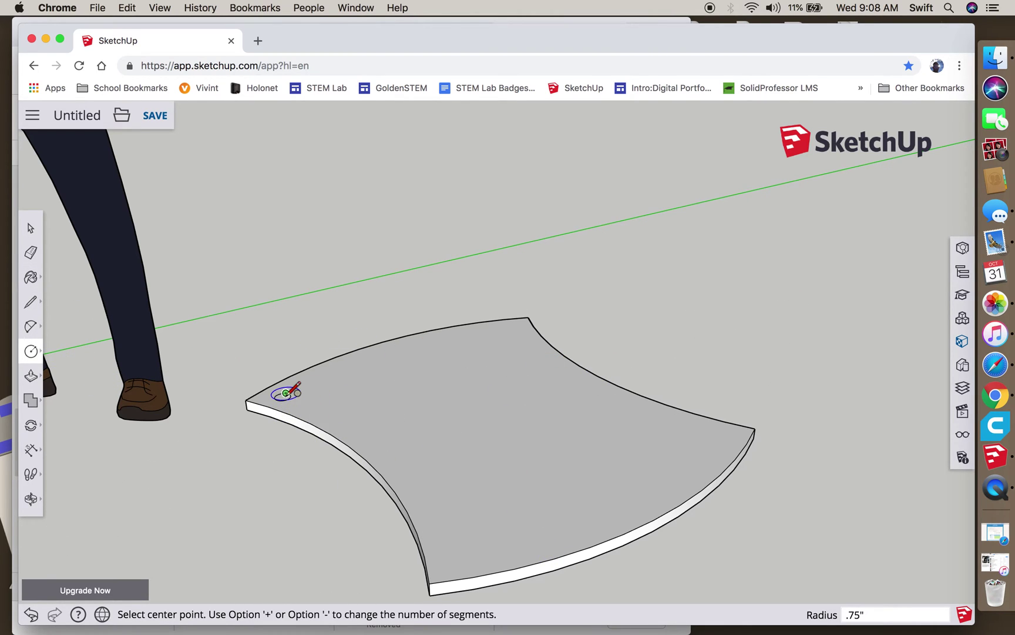
- Push/Pull the small corner circle upward 20" to form a round leg
{"action": "left_click", "coordinate": [31, 376]}
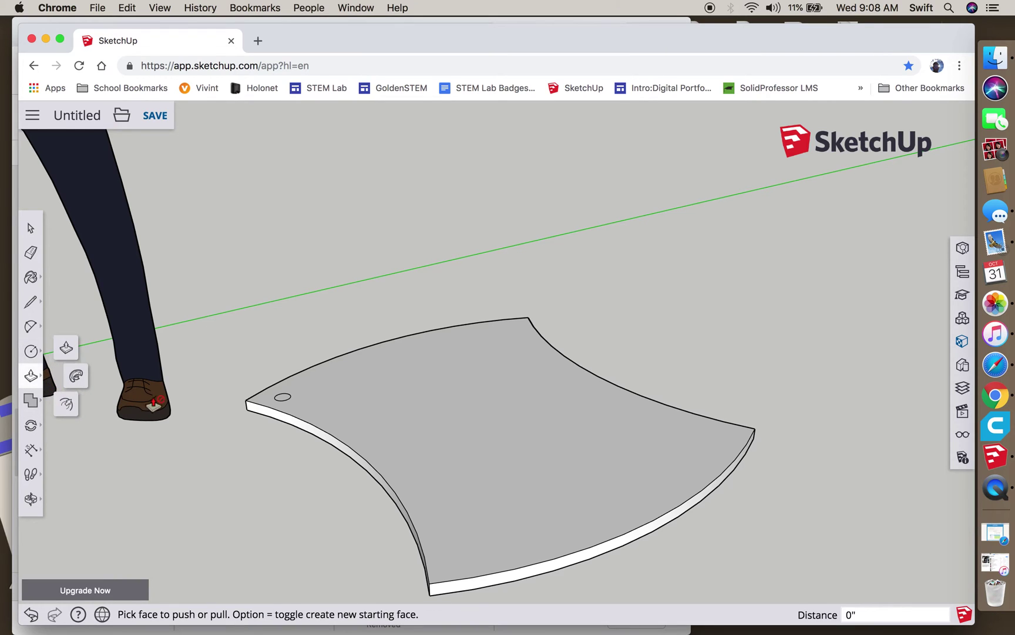
{"action": "left_click_drag", "start_coordinate": [285, 404], "coordinate": [295, 277]}
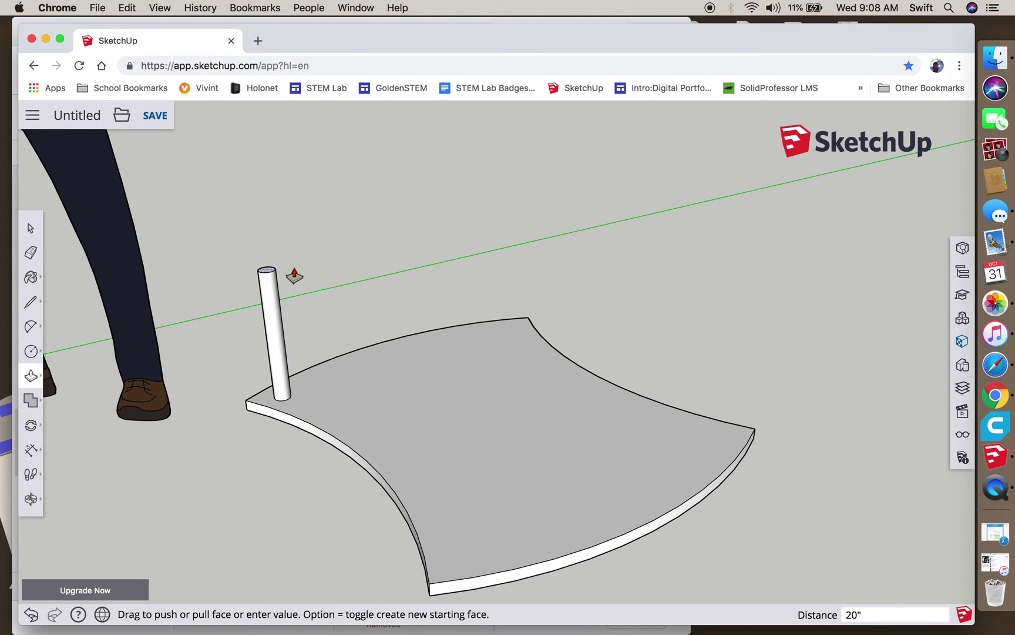
{"action": "key", "text": "Return"}
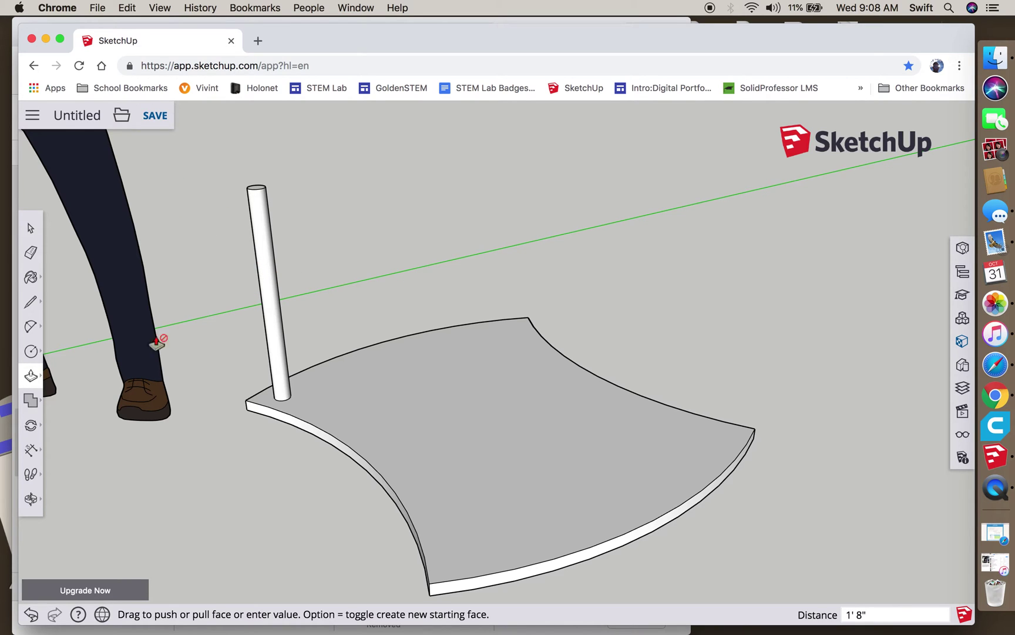
- Draw a circle with a 5/8" radius centered on the upper end face of the leg
{"action": "left_click", "coordinate": [41, 494]}
{"action": "left_click_drag", "start_coordinate": [220, 306], "coordinate": [305, 403]}
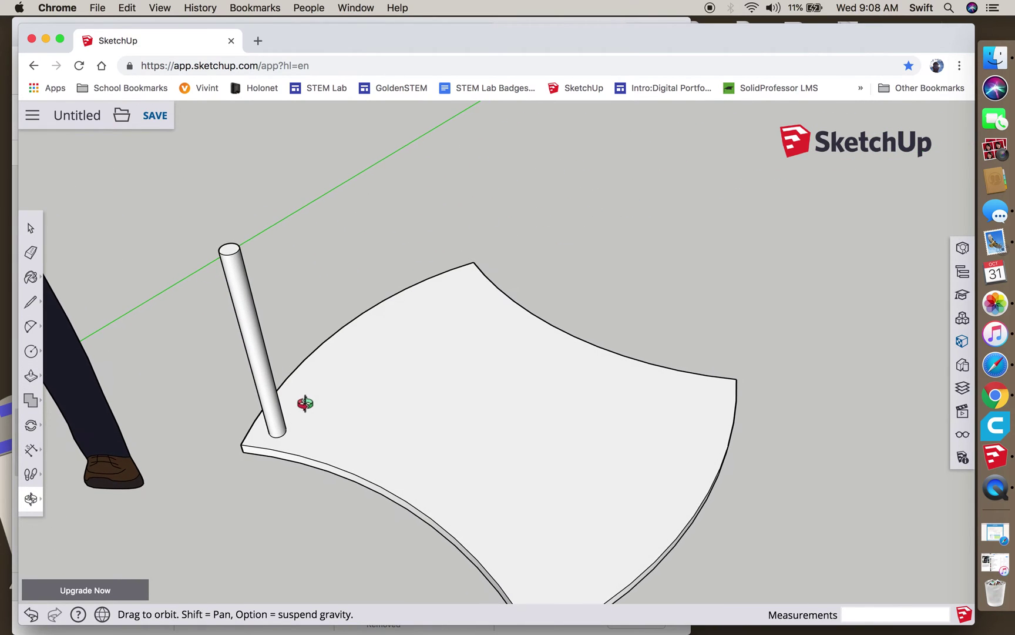
{"action": "left_click", "coordinate": [36, 355]}
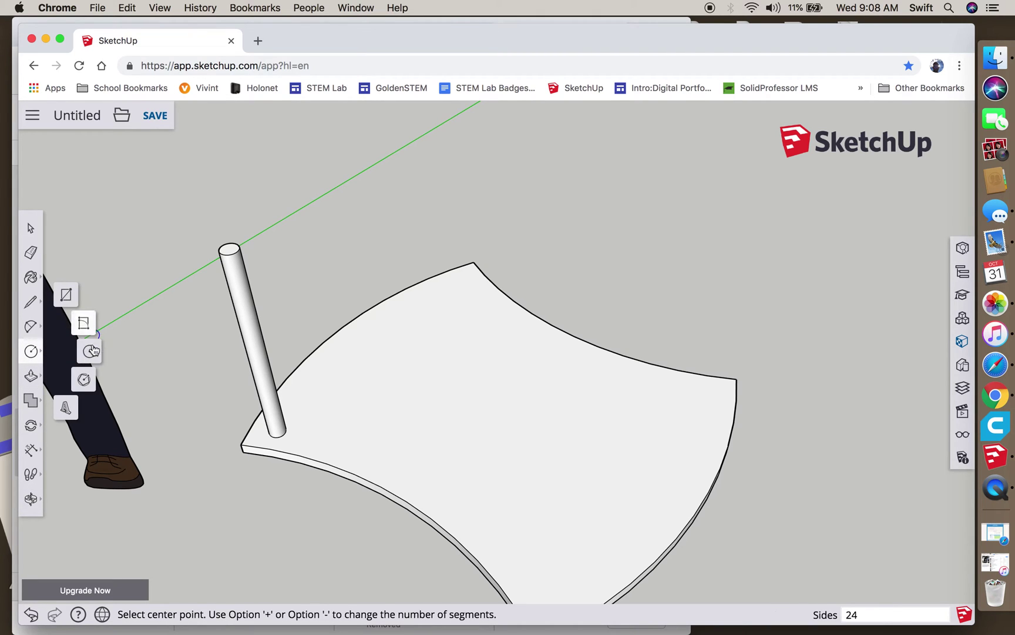
{"action": "scroll", "coordinate": [228, 245], "scroll_direction": "down", "scroll_amount": 3}
{"action": "scroll", "coordinate": [231, 243], "scroll_direction": "up", "scroll_amount": 5}
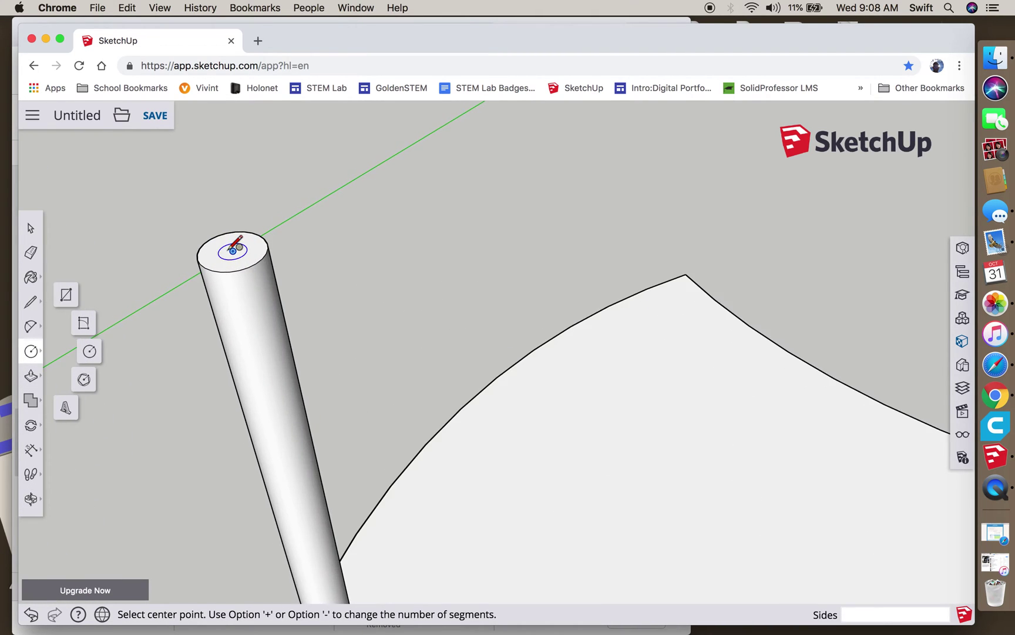
{"action": "left_click", "coordinate": [233, 251]}
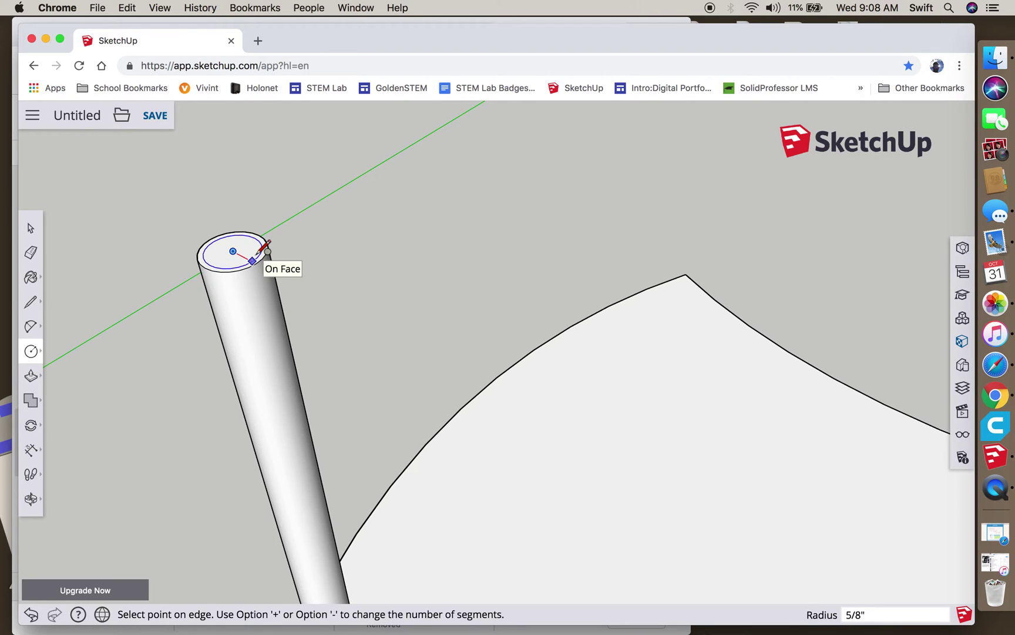
{"action": "left_click", "coordinate": [262, 254]}
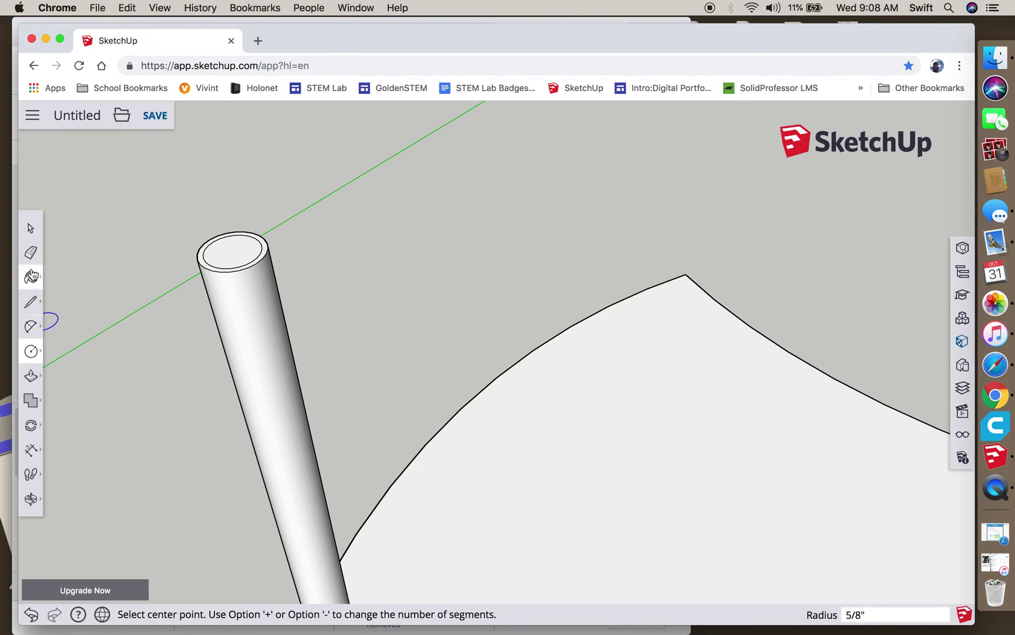
- Push/Pull the inner circle on the leg's end upward 8" to form a thinner upper section
{"action": "left_click", "coordinate": [30, 375]}
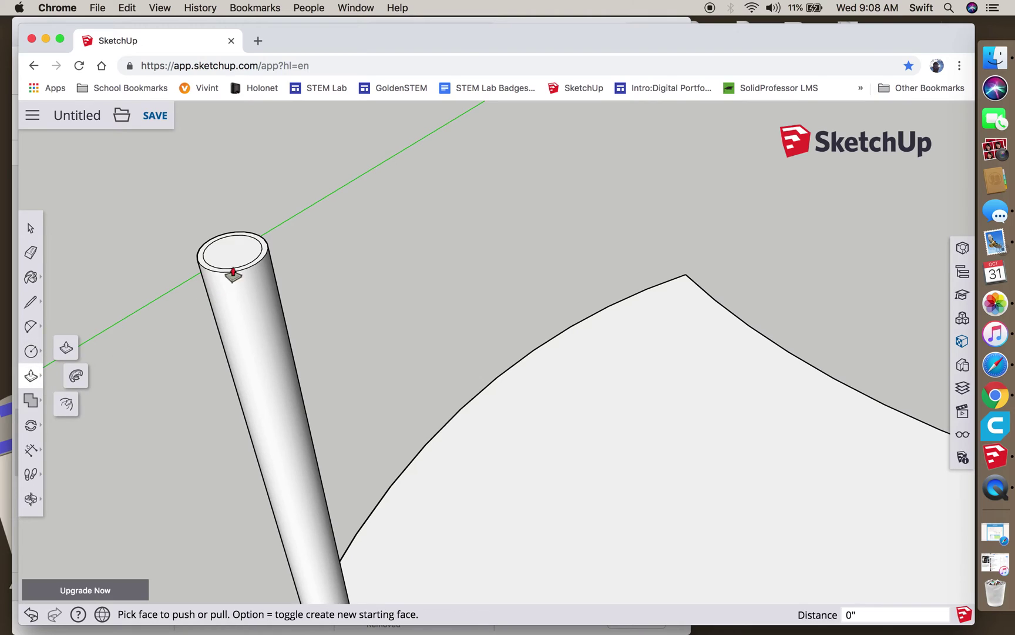
{"action": "left_click_drag", "start_coordinate": [233, 259], "coordinate": [231, 164]}
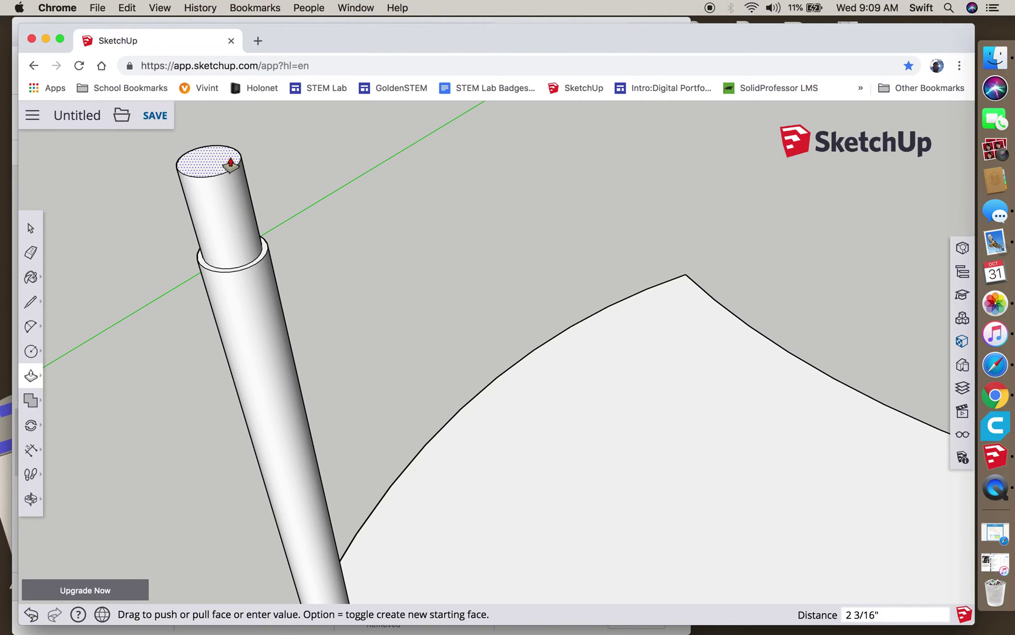
{"action": "key", "text": "Return"}
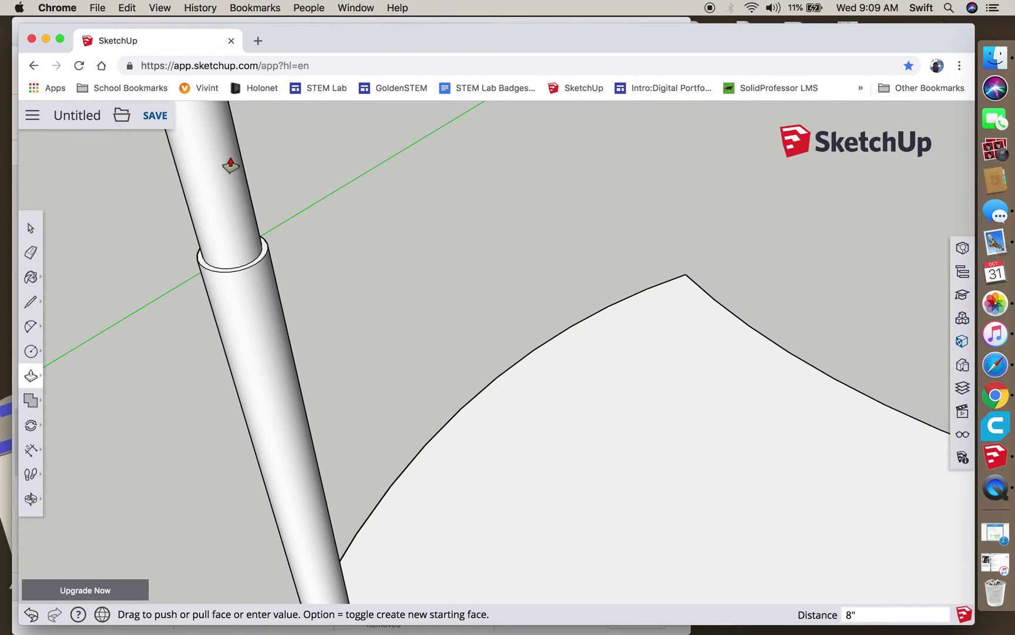
{"action": "scroll", "coordinate": [277, 225], "scroll_direction": "up", "scroll_amount": 5}
{"action": "scroll", "coordinate": [279, 224], "scroll_direction": "down", "scroll_amount": 6}
{"action": "scroll", "coordinate": [279, 225], "scroll_direction": "down", "scroll_amount": 5}
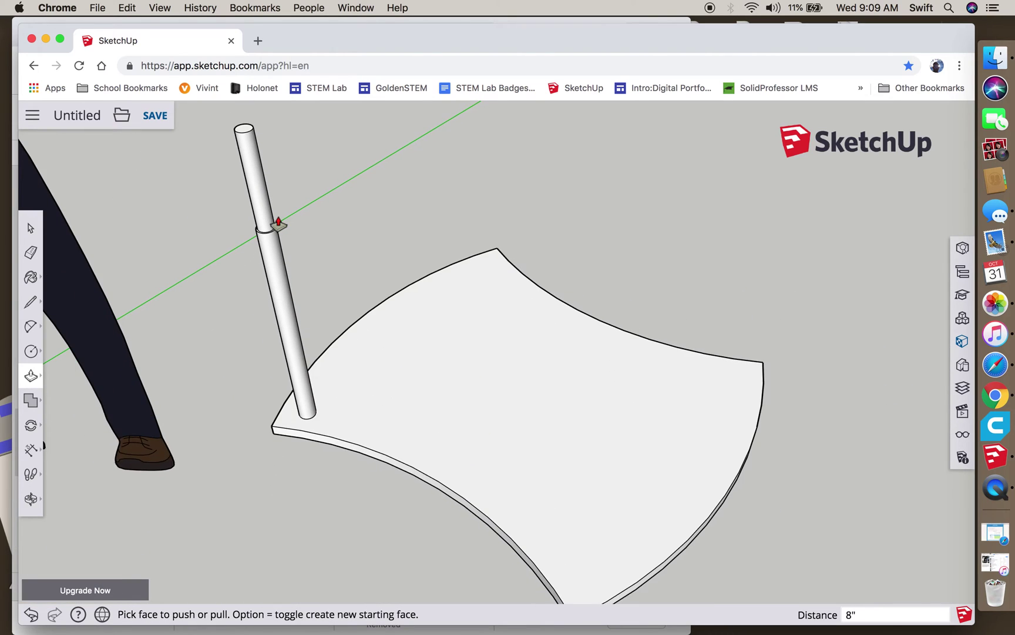
{"action": "left_click", "coordinate": [30, 498]}
{"action": "left_click_drag", "start_coordinate": [725, 351], "coordinate": [648, 428]}
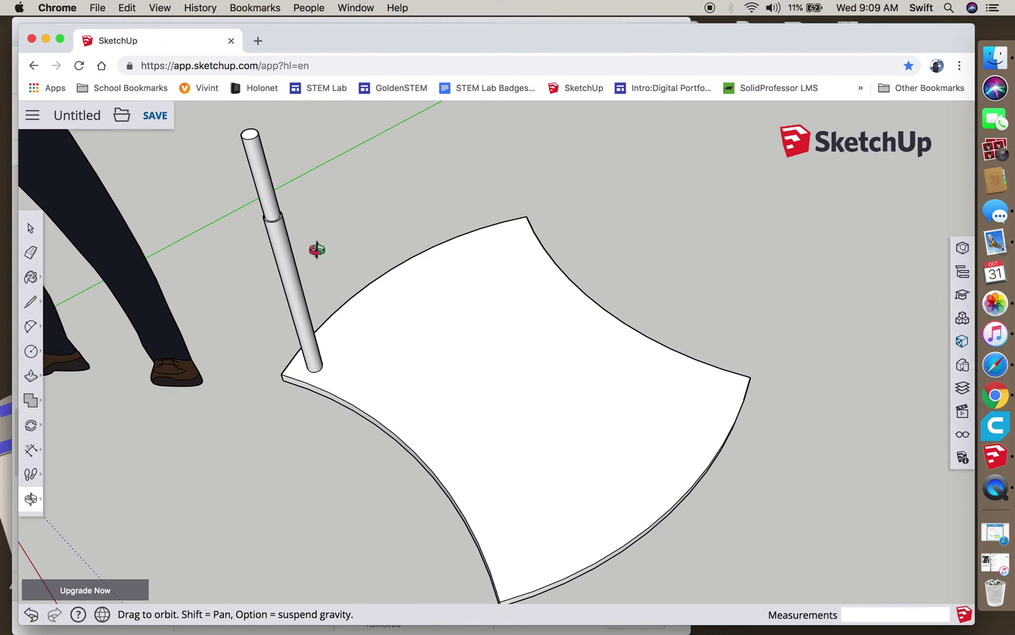
{"action": "left_click", "coordinate": [32, 230]}
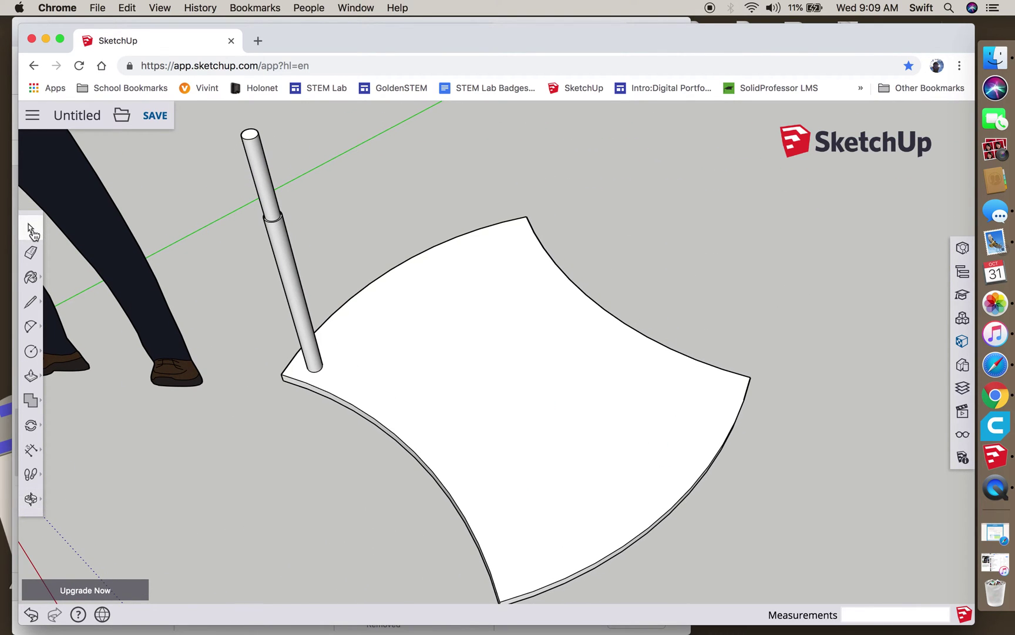
{"action": "left_click_drag", "start_coordinate": [232, 120], "coordinate": [333, 376]}
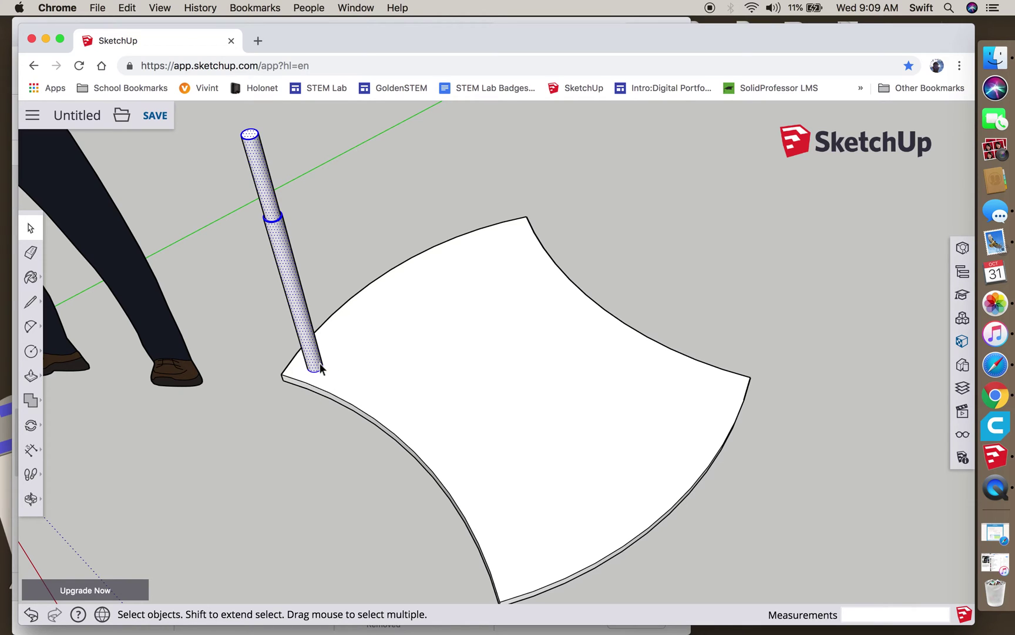
{"action": "left_click", "coordinate": [33, 425]}
{"action": "left_click", "coordinate": [74, 425]}
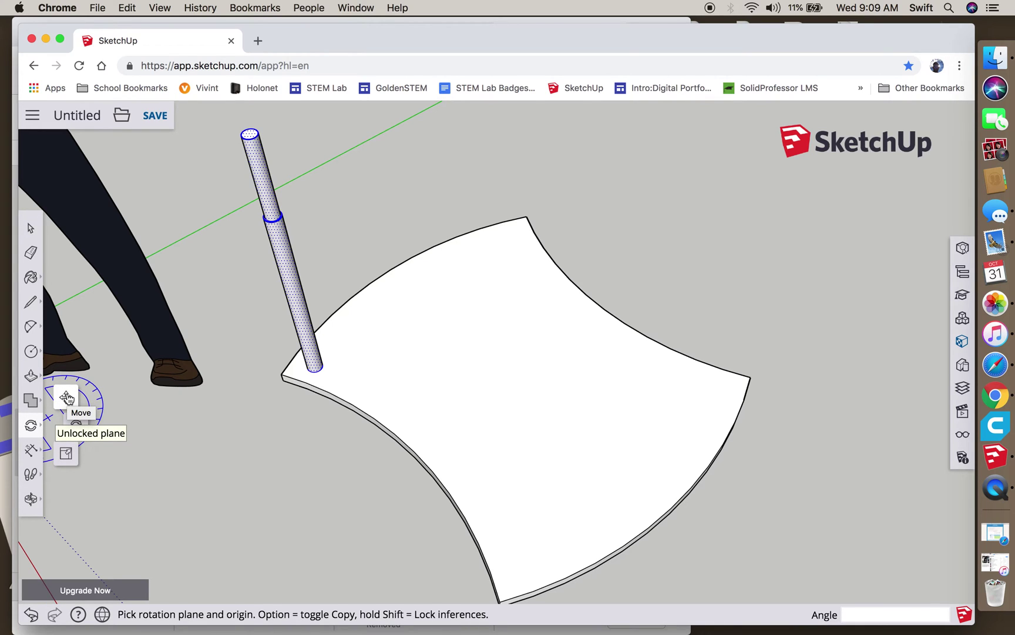
{"action": "left_click", "coordinate": [66, 398]}
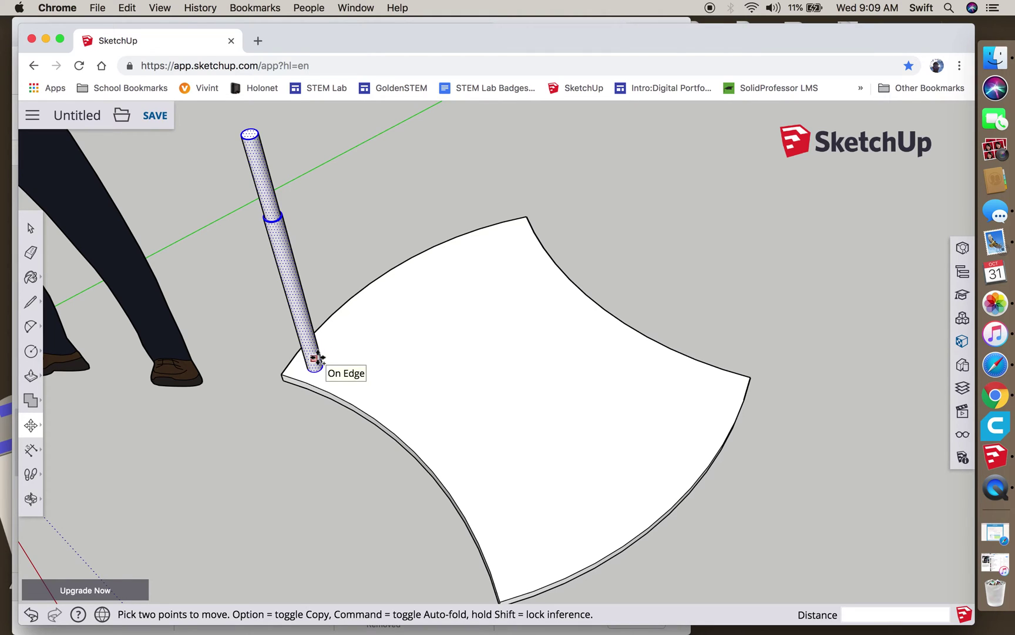
{"action": "right_click", "coordinate": [317, 357]}
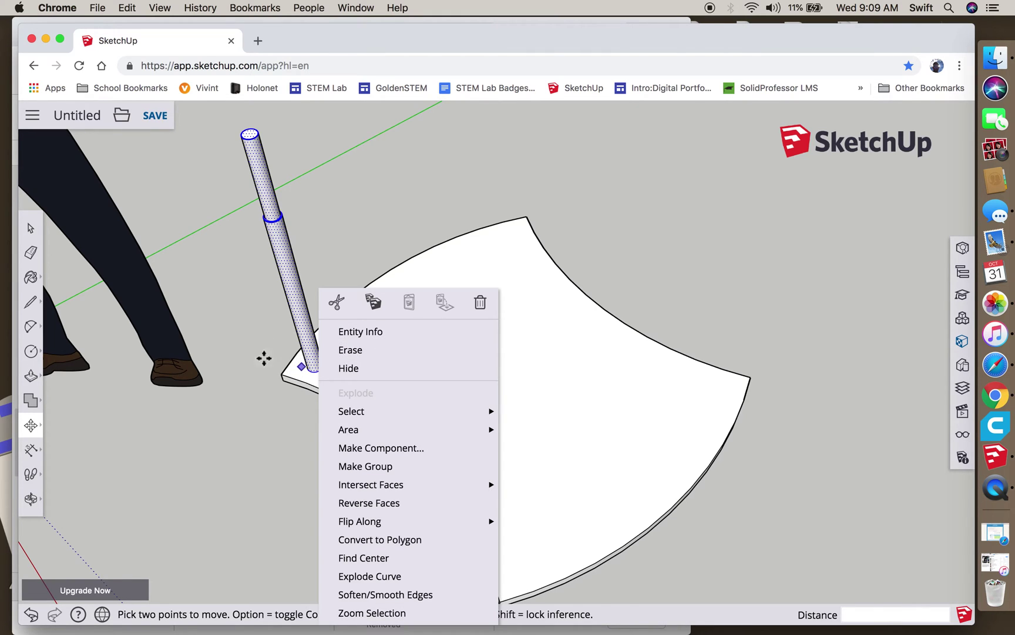
{"action": "left_click", "coordinate": [243, 383]}
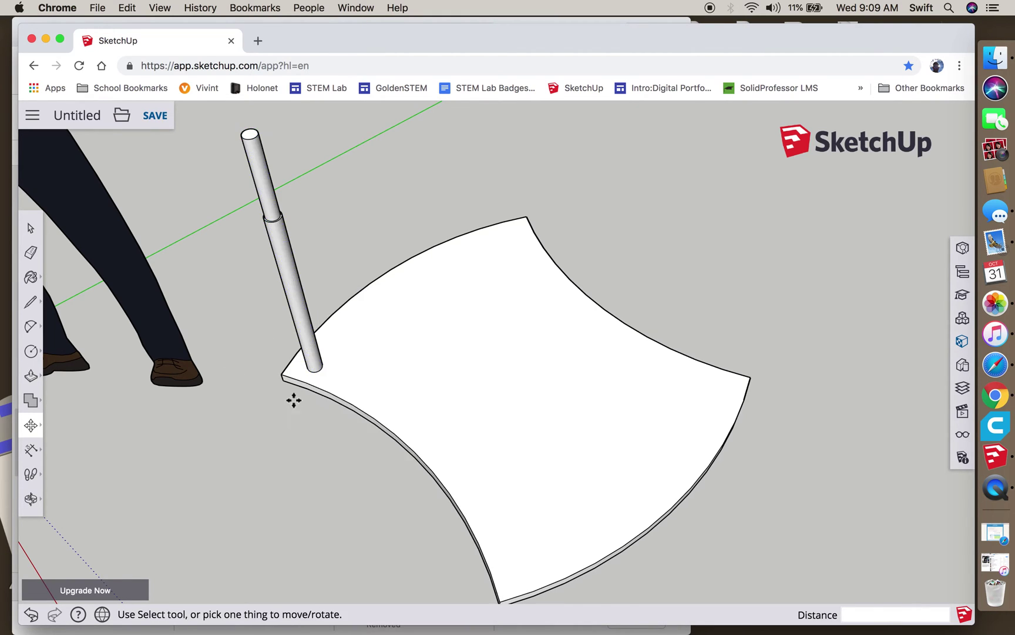
- Select the whole two-part leg and copy it along the green axis to the slab's adjacent corner, about 2' 3 1/2" away
{"action": "left_click", "coordinate": [32, 228]}
{"action": "left_click_drag", "start_coordinate": [229, 114], "coordinate": [330, 374]}
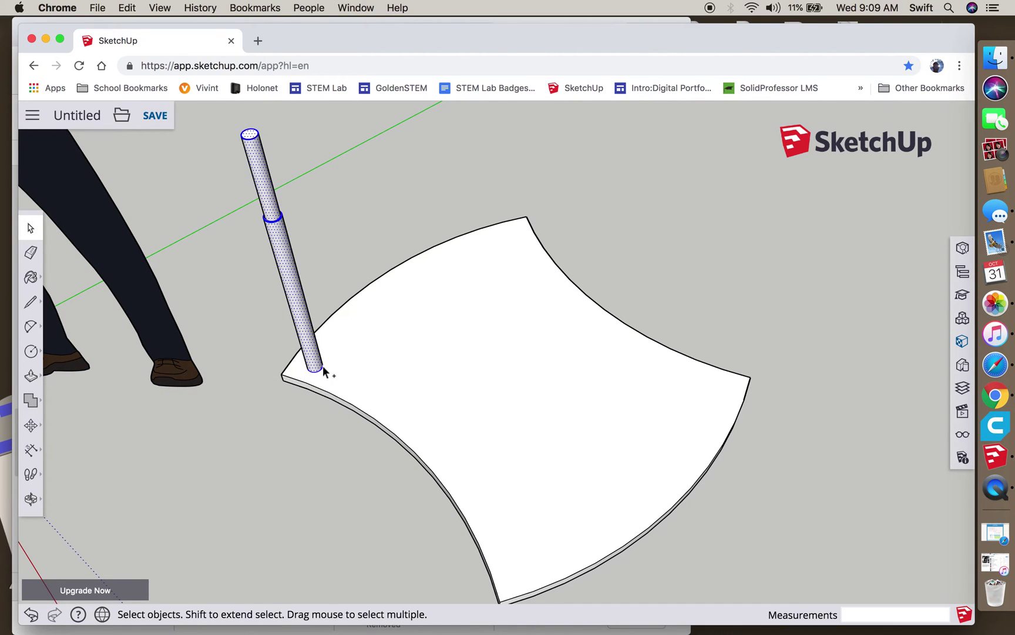
{"action": "left_click", "coordinate": [31, 425]}
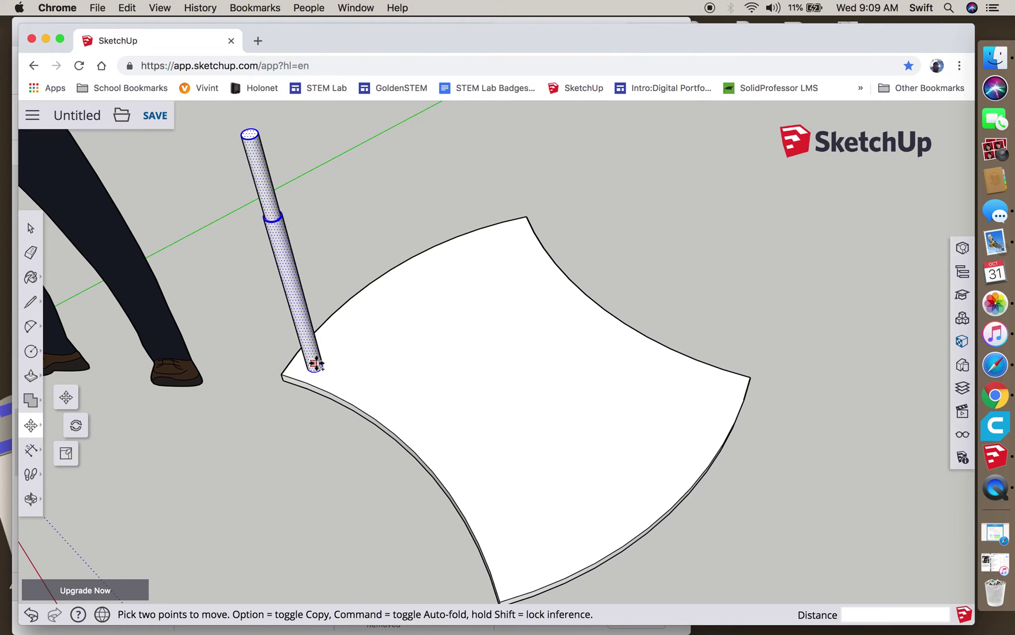
{"action": "left_click", "coordinate": [314, 364]}
{"action": "key", "text": "alt"}
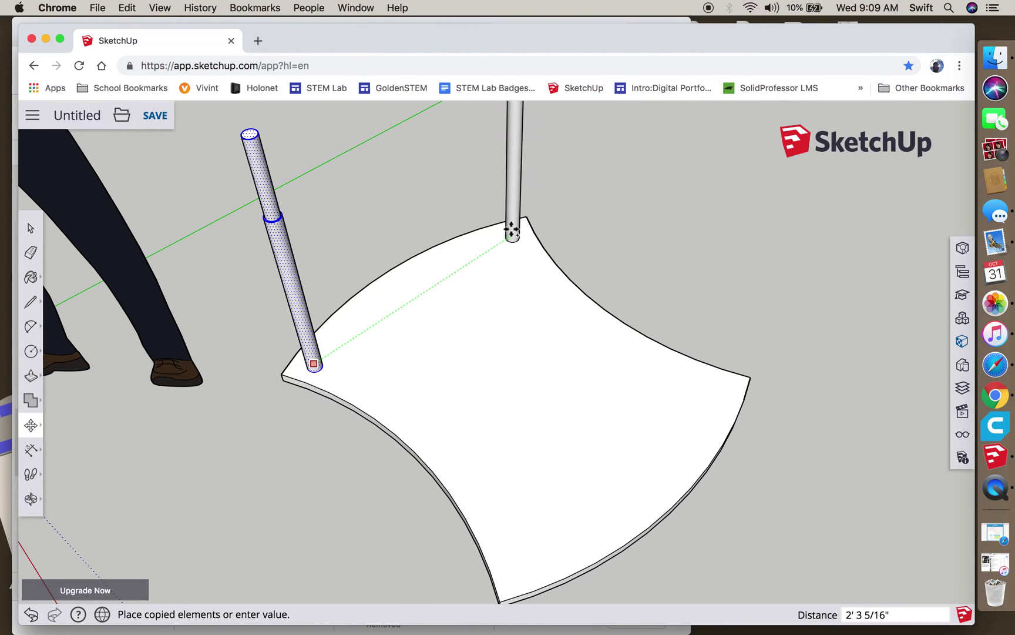
{"action": "left_click", "coordinate": [513, 229]}
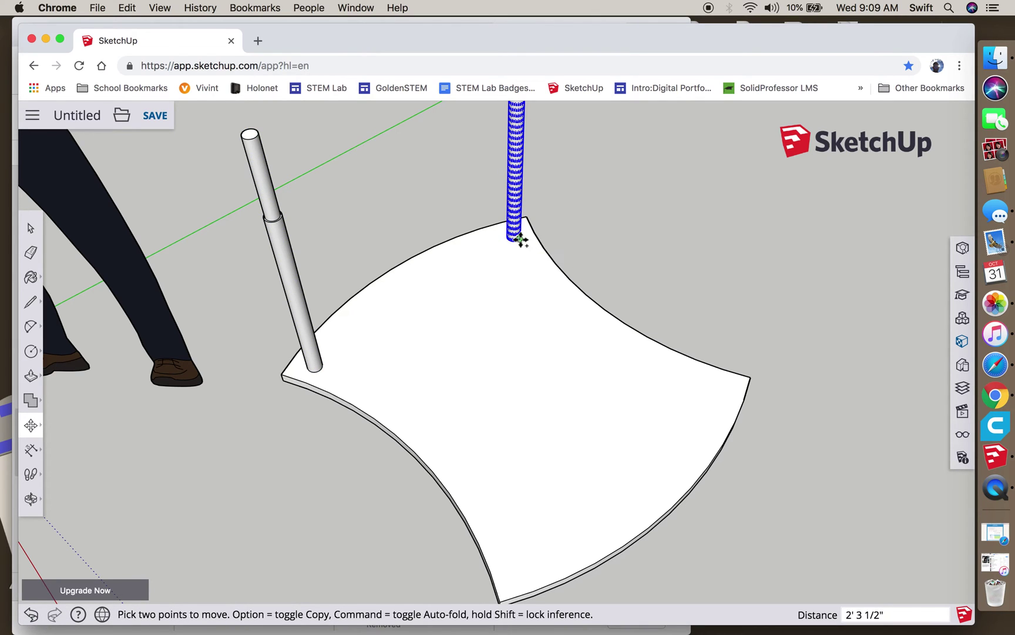
- Copy the leg about 2' 5 3/4" along the red axis to the third corner, and that copy about 2' 4 1/8" back to the fourth corner
{"action": "left_click", "coordinate": [520, 238]}
{"action": "key", "text": "alt"}
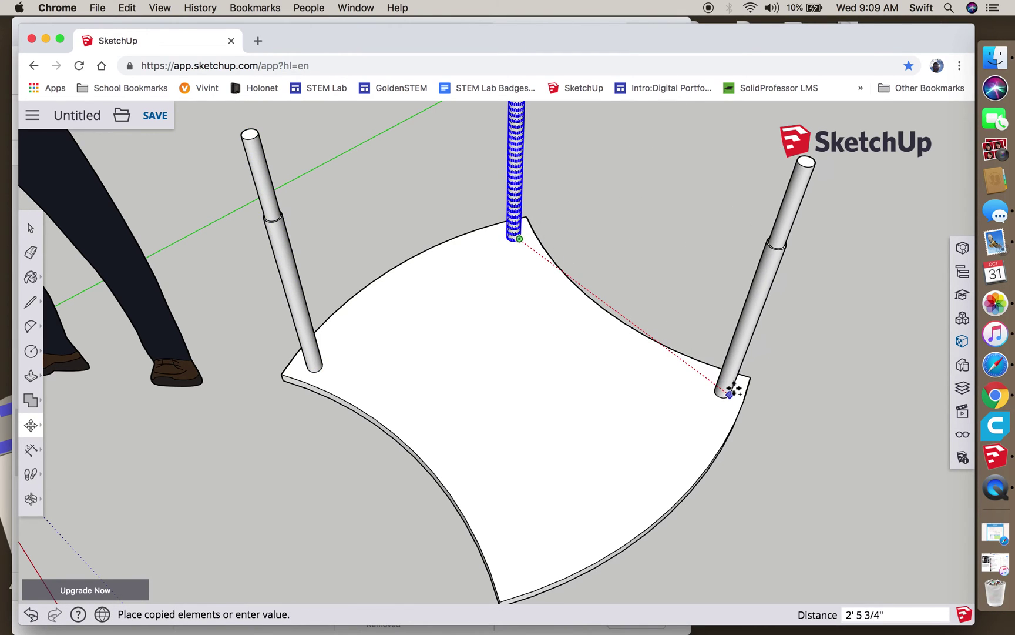
{"action": "left_click", "coordinate": [728, 393]}
{"action": "left_click", "coordinate": [727, 392]}
{"action": "key", "text": "alt"}
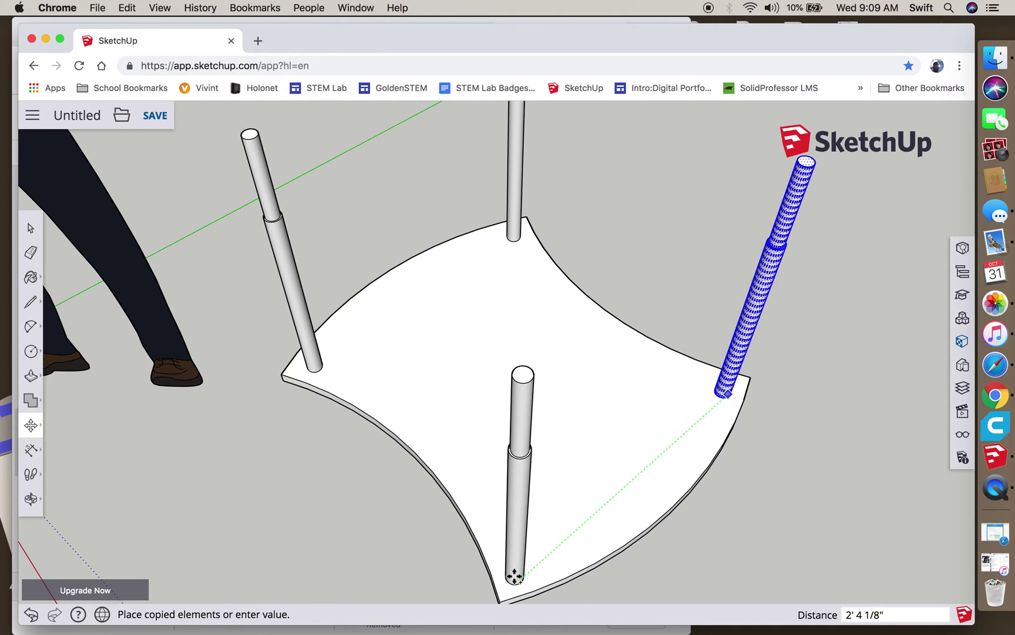
{"action": "left_click", "coordinate": [512, 580]}
{"action": "scroll", "coordinate": [666, 516], "scroll_direction": "up", "scroll_amount": 3}
{"action": "scroll", "coordinate": [666, 516], "scroll_direction": "down", "scroll_amount": 5}
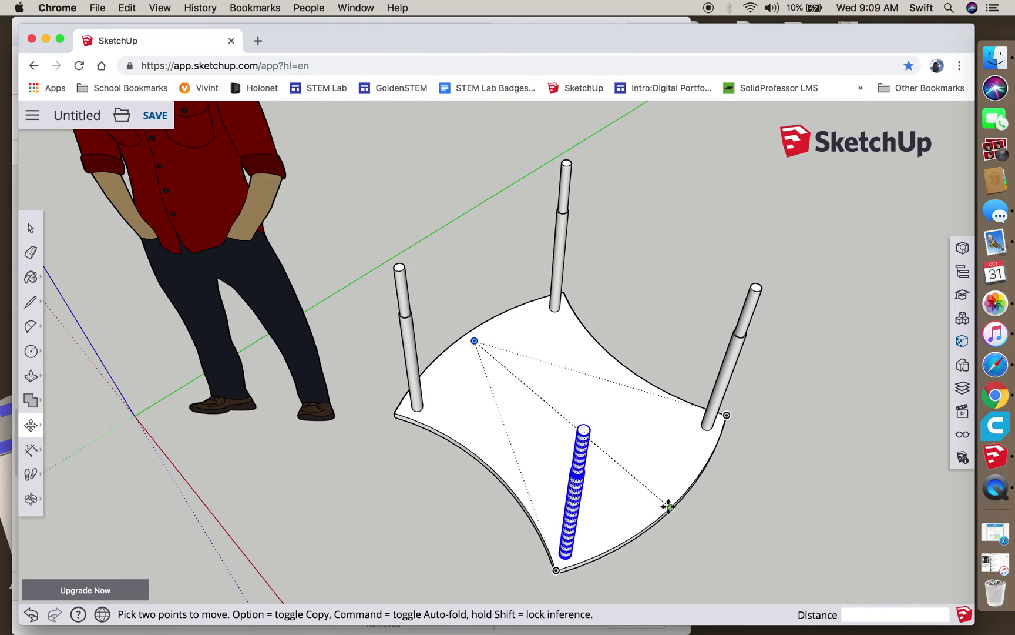
{"action": "left_click", "coordinate": [31, 228]}
{"action": "left_click", "coordinate": [272, 441]}
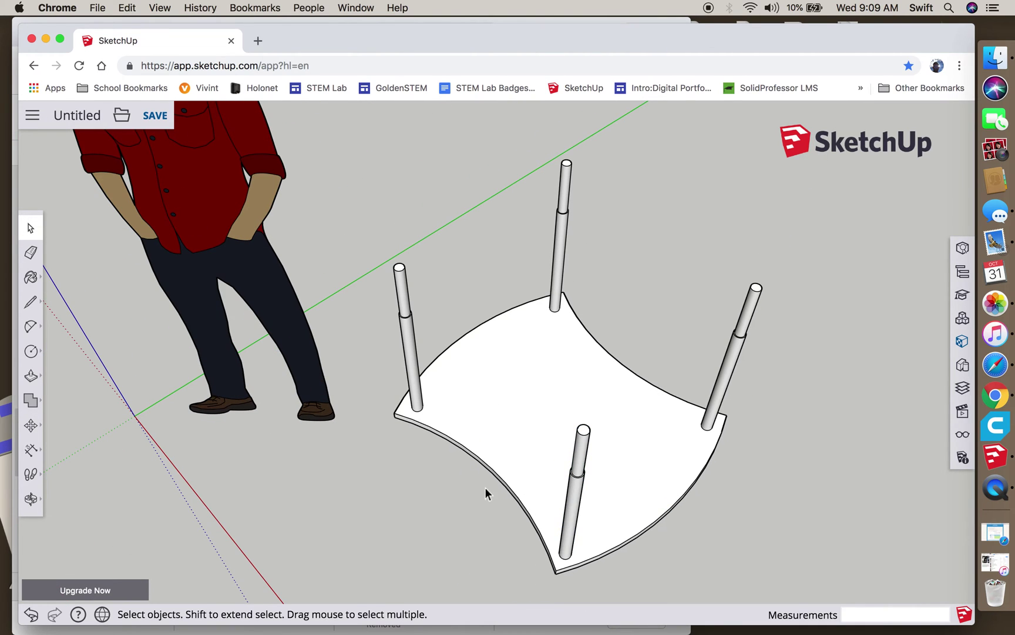
- Delete the standing human figure beside the furniture
{"action": "right_click", "coordinate": [483, 490]}
{"action": "left_click", "coordinate": [31, 498]}
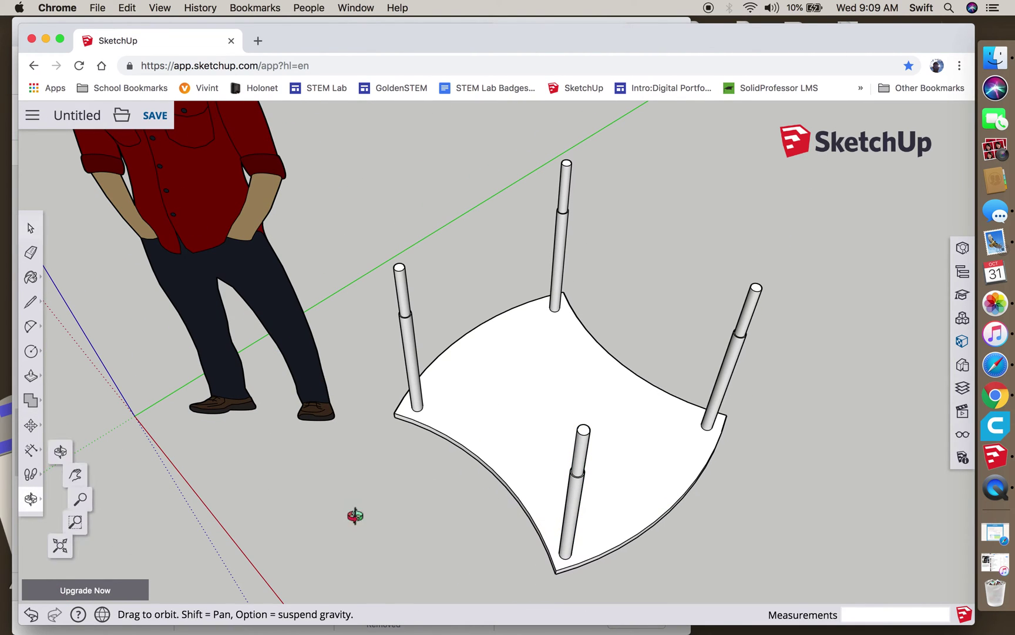
{"action": "right_click", "coordinate": [454, 527]}
{"action": "left_click", "coordinate": [333, 482]}
{"action": "left_click_drag", "start_coordinate": [406, 478], "coordinate": [447, 277]}
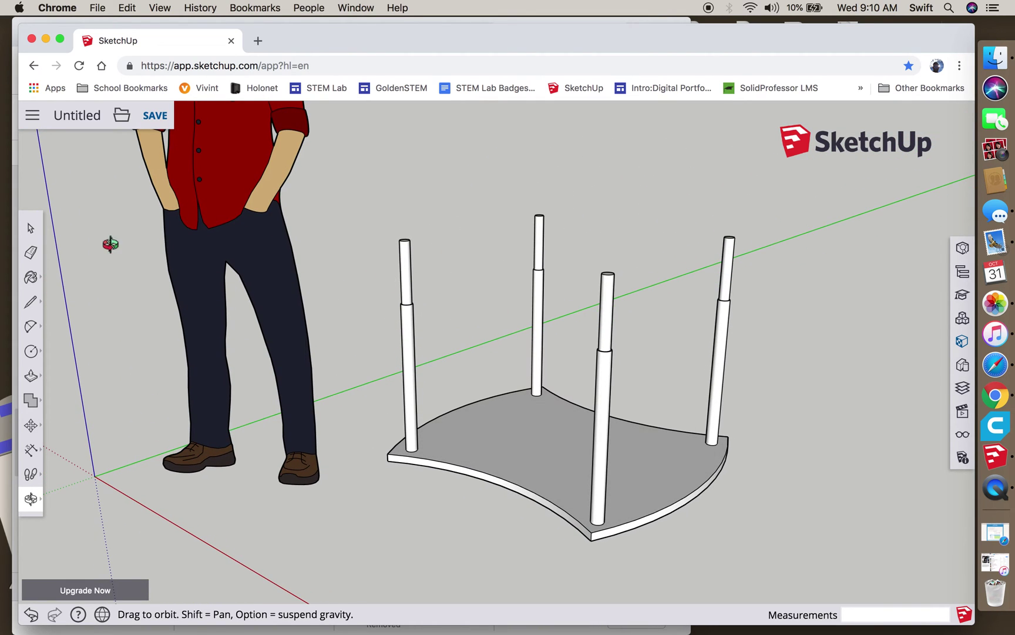
{"action": "left_click", "coordinate": [30, 228]}
{"action": "left_click", "coordinate": [210, 179]}
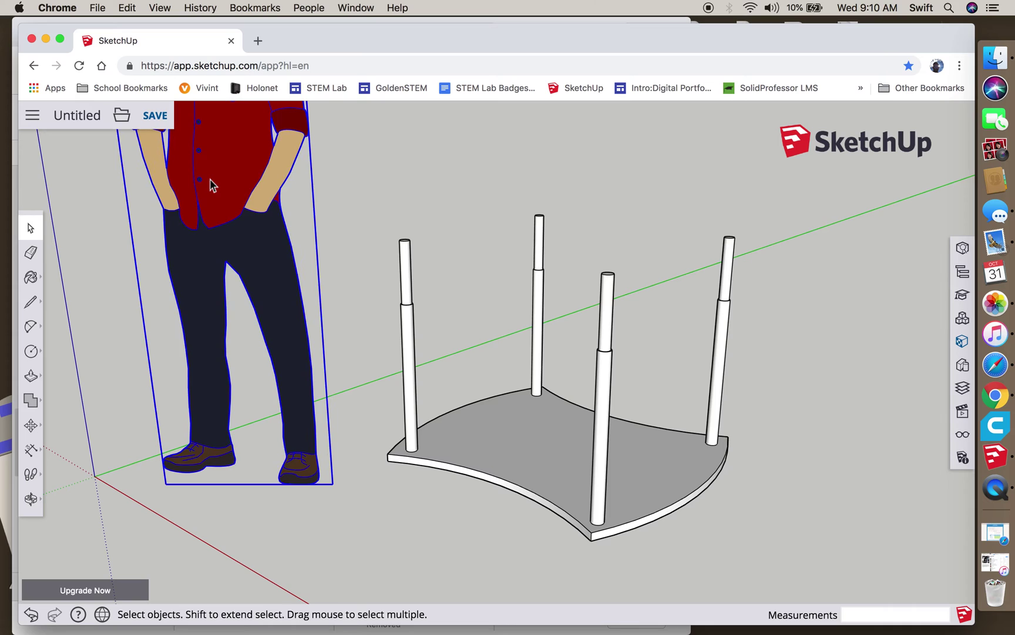
{"action": "key", "text": "Delete"}
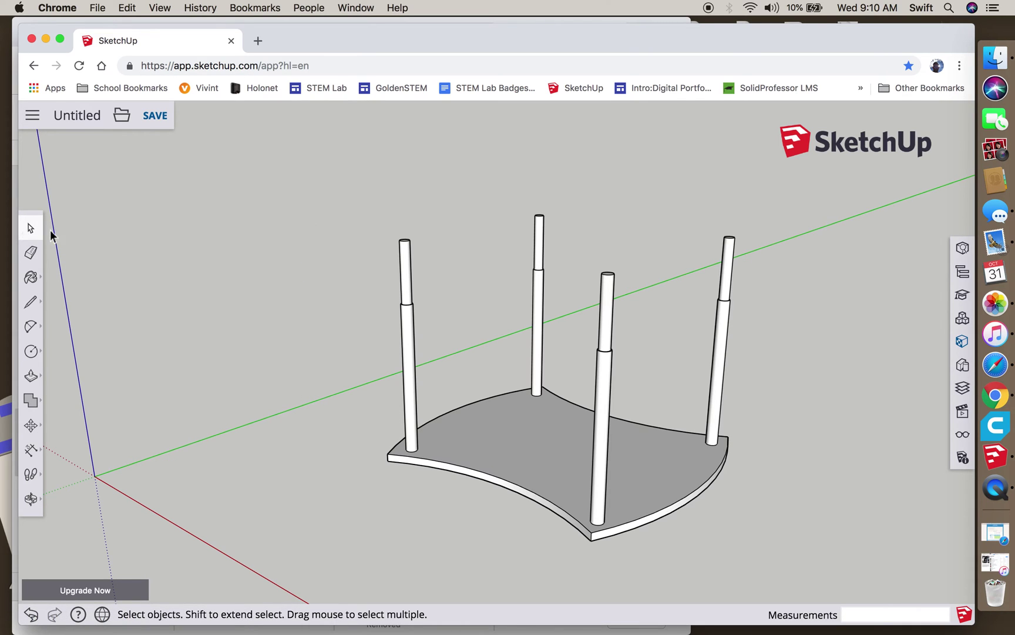
- Combine the slab and its four legs into a single group, and clear the selection
{"action": "left_click_drag", "start_coordinate": [311, 159], "coordinate": [797, 562]}
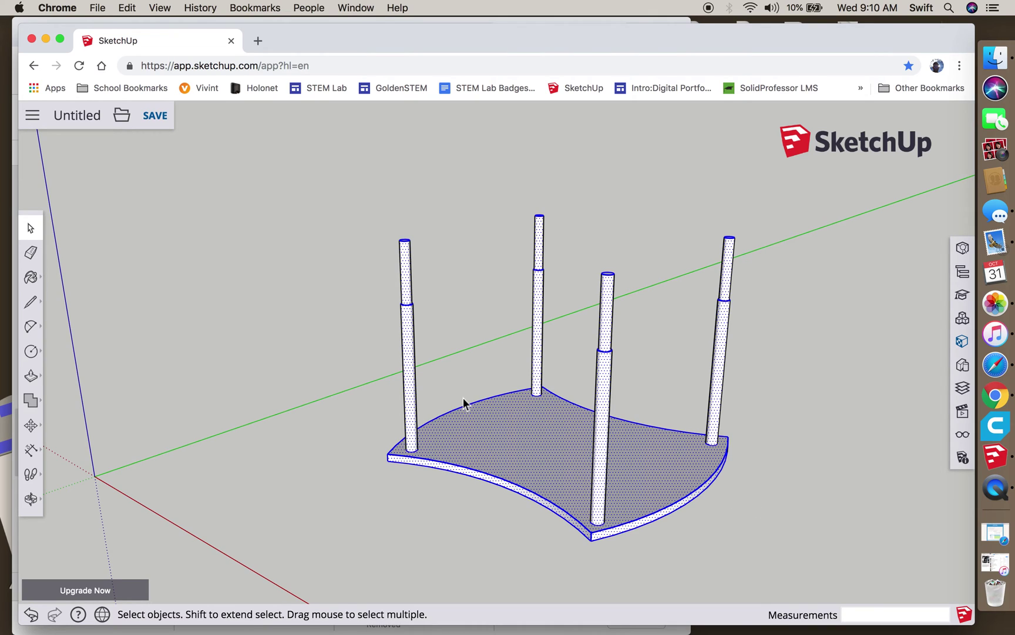
{"action": "right_click", "coordinate": [530, 434]}
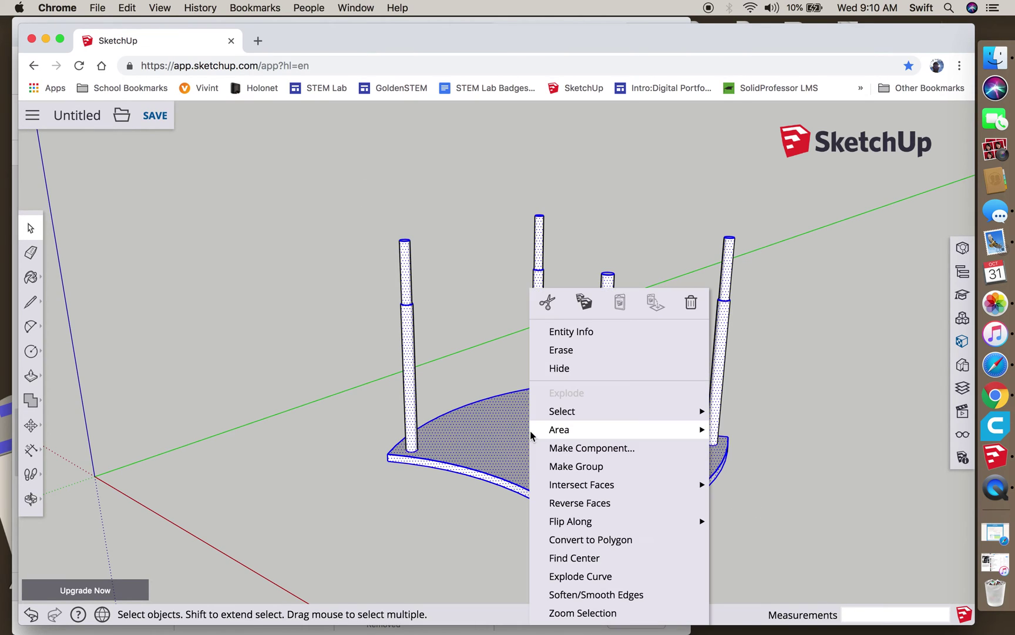
{"action": "left_click", "coordinate": [555, 466]}
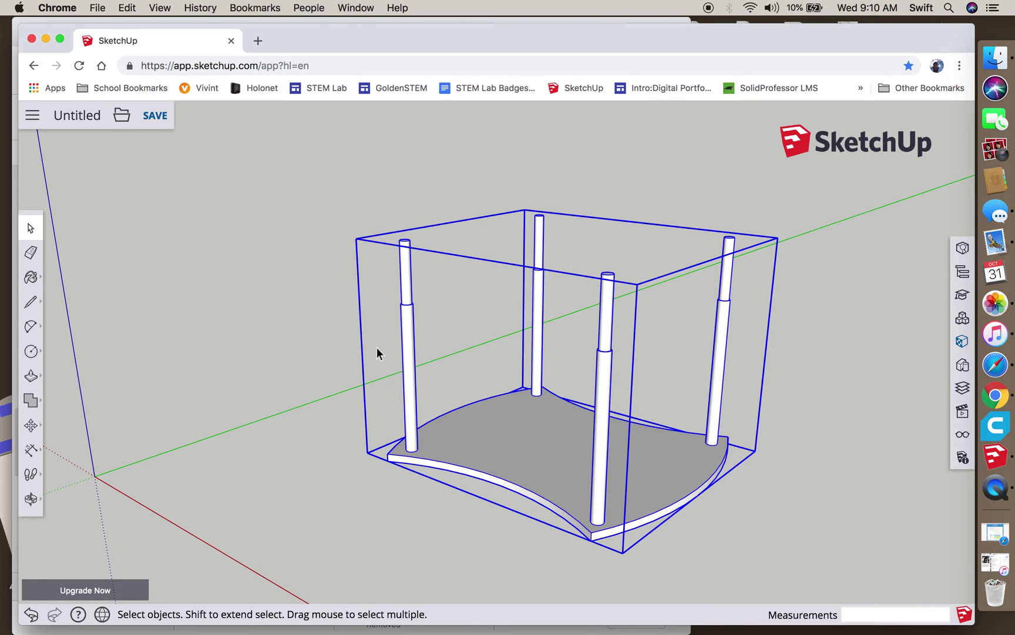
{"action": "left_click", "coordinate": [252, 354]}
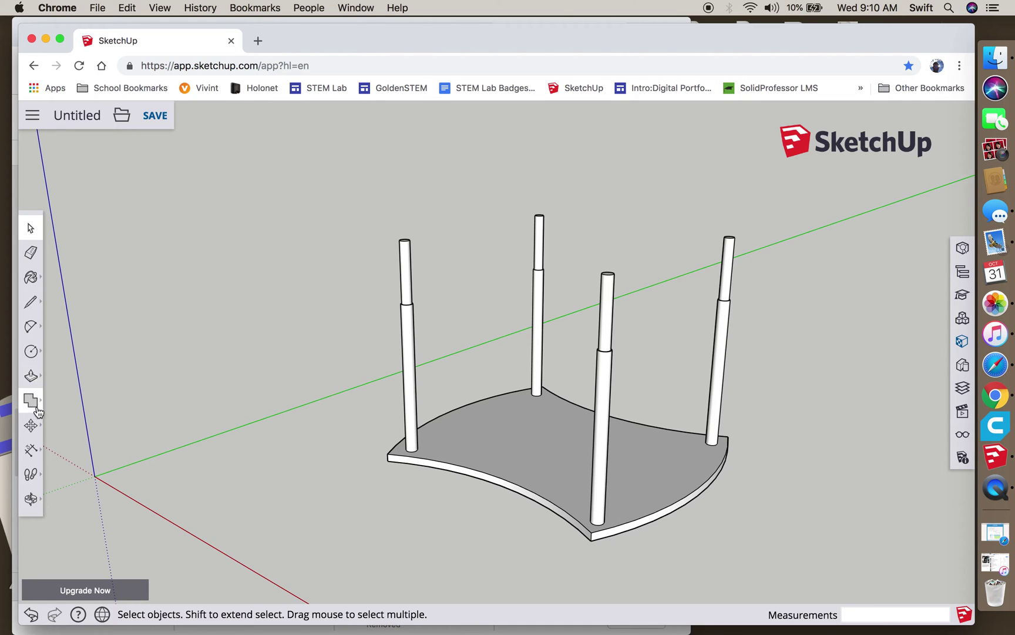
- Draw a rectangle about 9 9/16" by 7 3/16" on the ground between the origin and the furniture
{"action": "left_click", "coordinate": [32, 351]}
{"action": "left_click", "coordinate": [65, 295]}
{"action": "left_click", "coordinate": [214, 483]}
{"action": "left_click", "coordinate": [309, 485]}
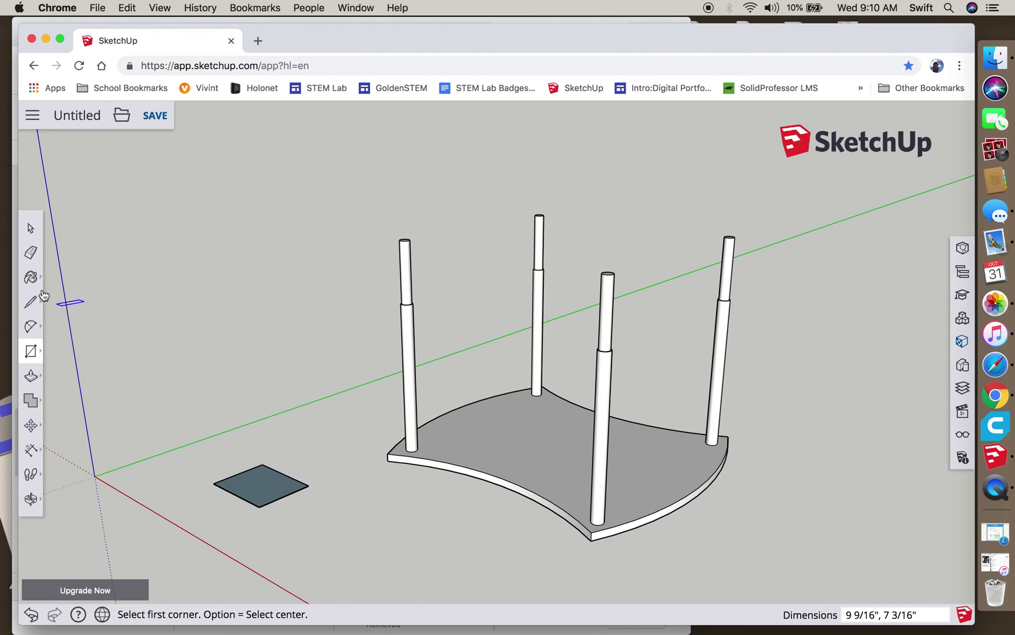
- Push/Pull the small ground rectangle upward about 4 1/16" into a box
{"action": "left_click", "coordinate": [29, 228]}
{"action": "left_click", "coordinate": [31, 375]}
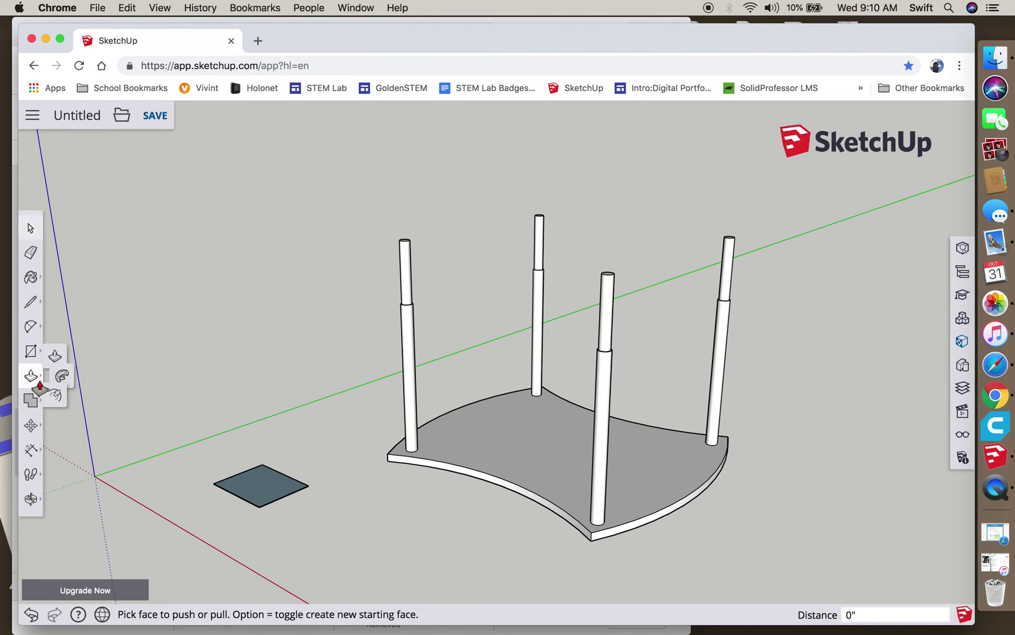
{"action": "left_click", "coordinate": [255, 485]}
{"action": "left_click", "coordinate": [244, 432]}
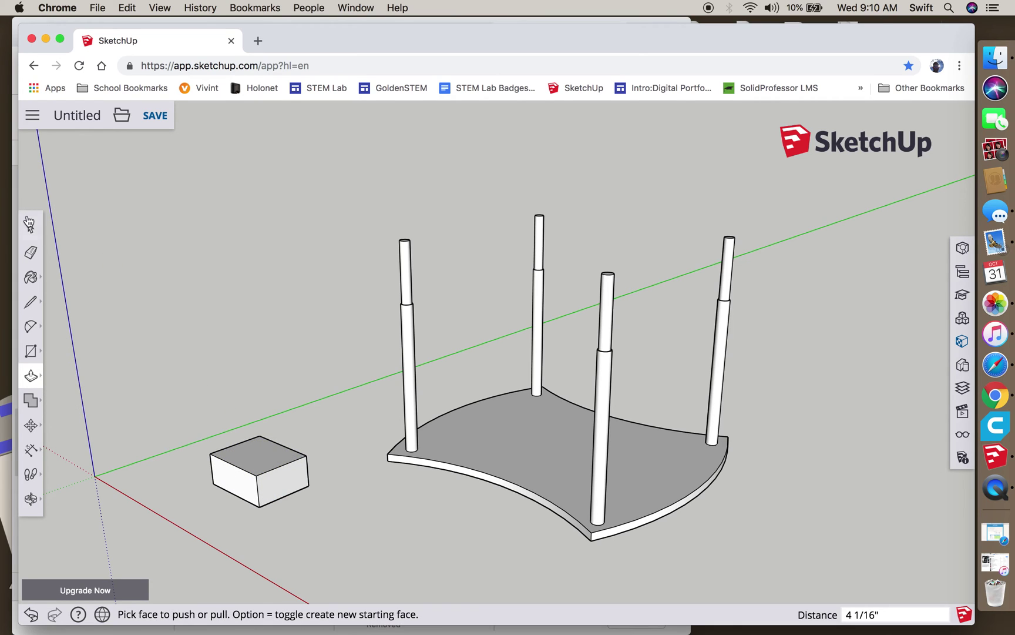
- Rotate the furniture group 180 degrees about the small box's vertical side face so it stands on its legs
{"action": "left_click", "coordinate": [28, 228]}
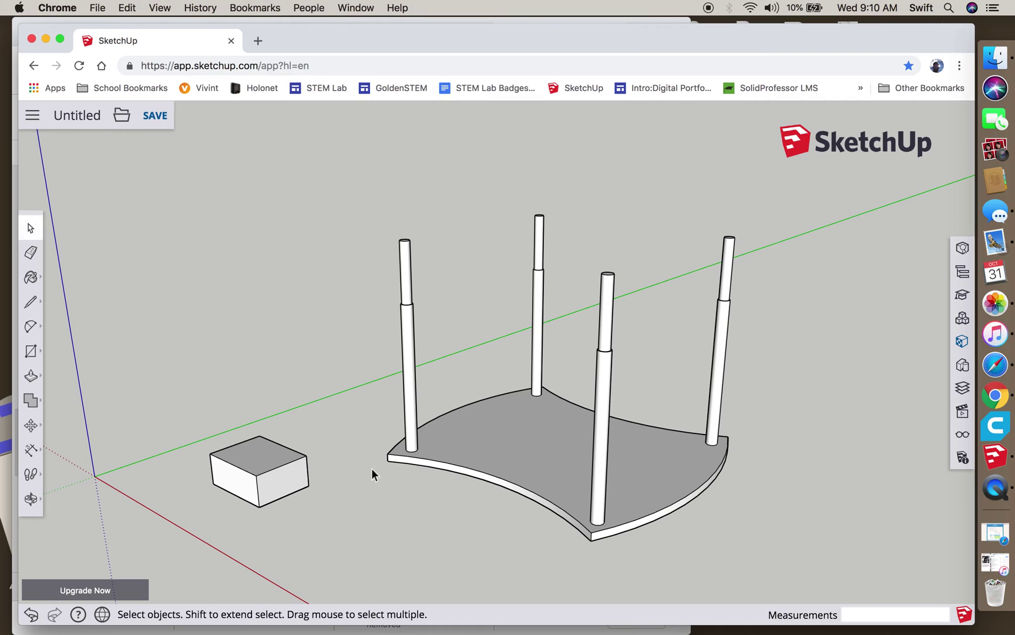
{"action": "left_click", "coordinate": [532, 438]}
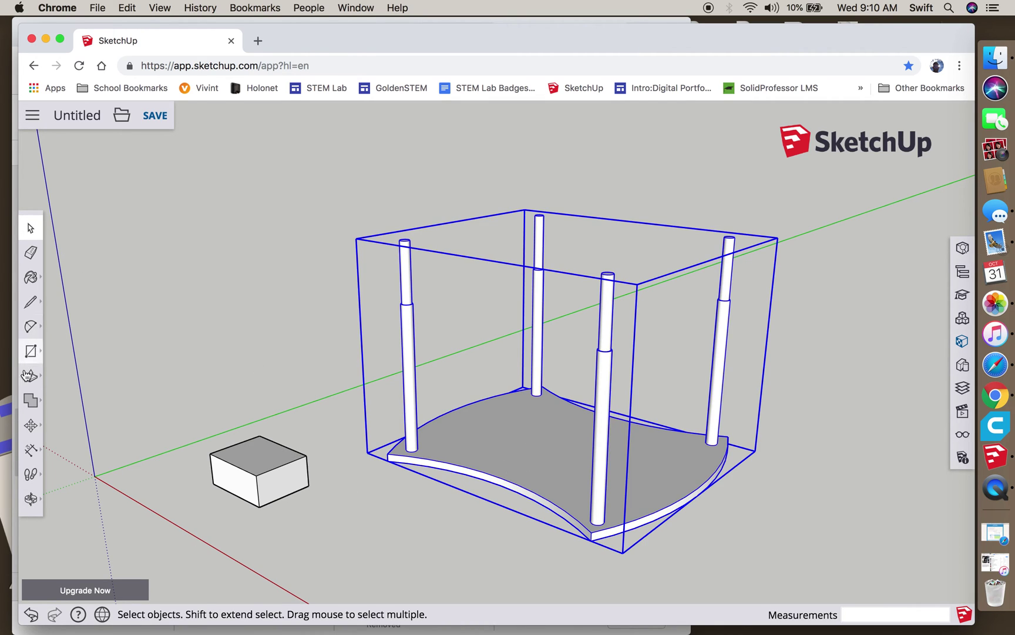
{"action": "left_click", "coordinate": [33, 426]}
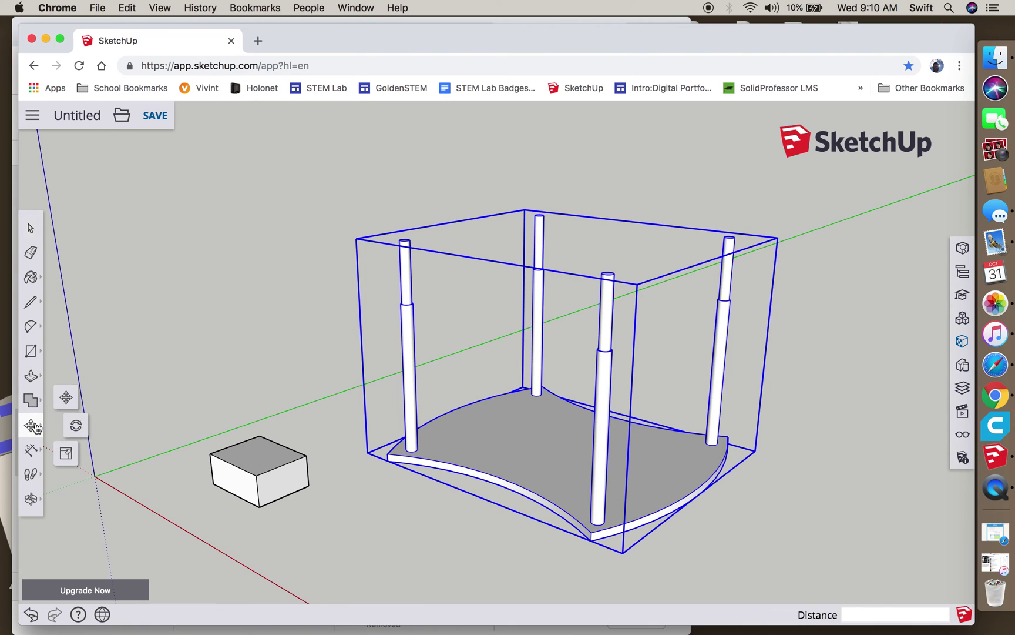
{"action": "left_click", "coordinate": [77, 431]}
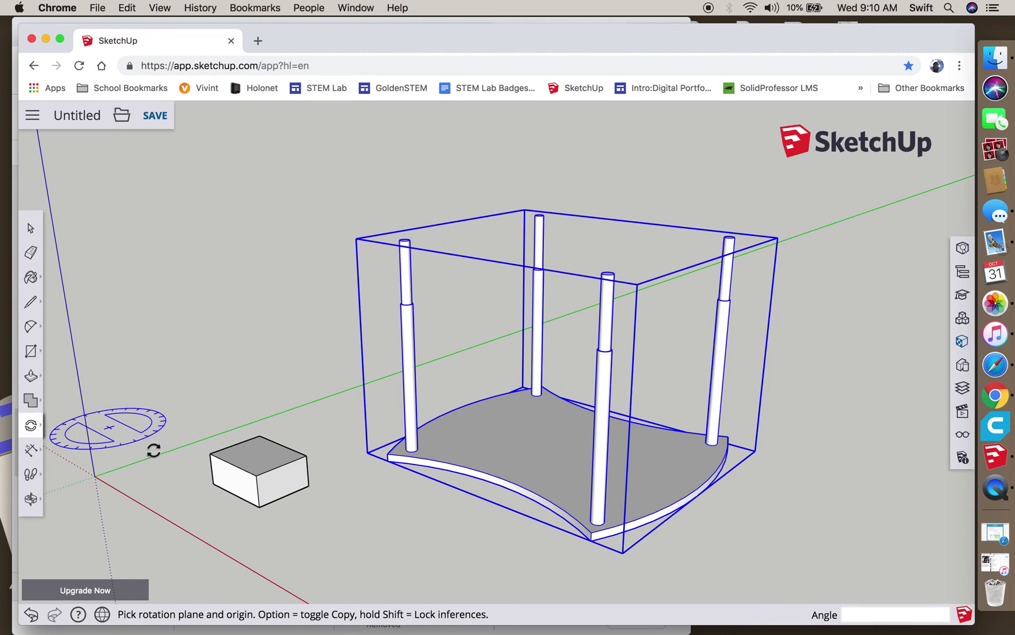
{"action": "left_click", "coordinate": [233, 473]}
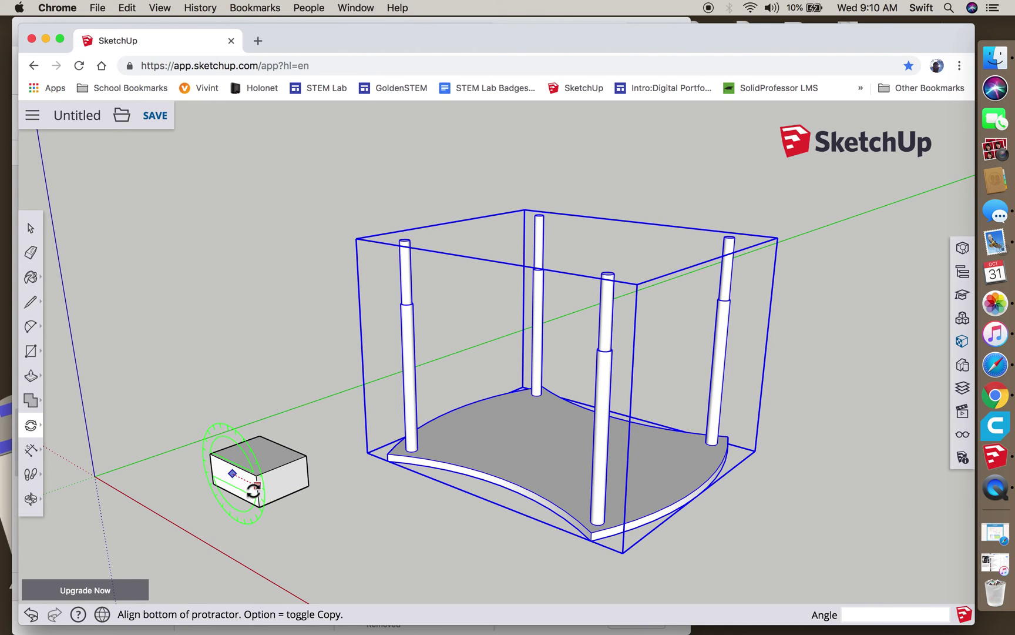
{"action": "left_click", "coordinate": [256, 485]}
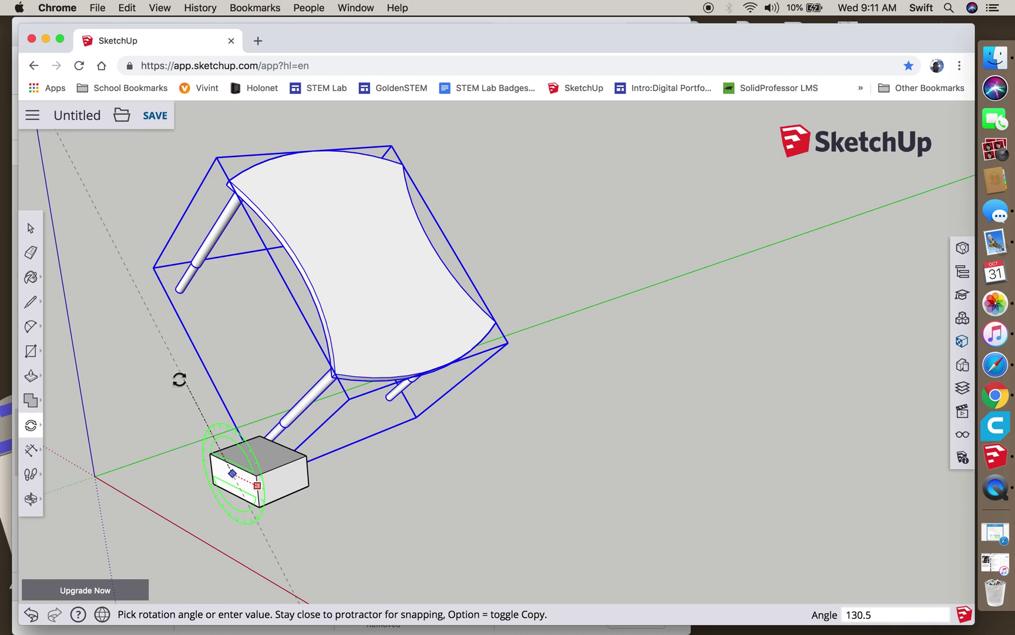
{"action": "left_click", "coordinate": [158, 437]}
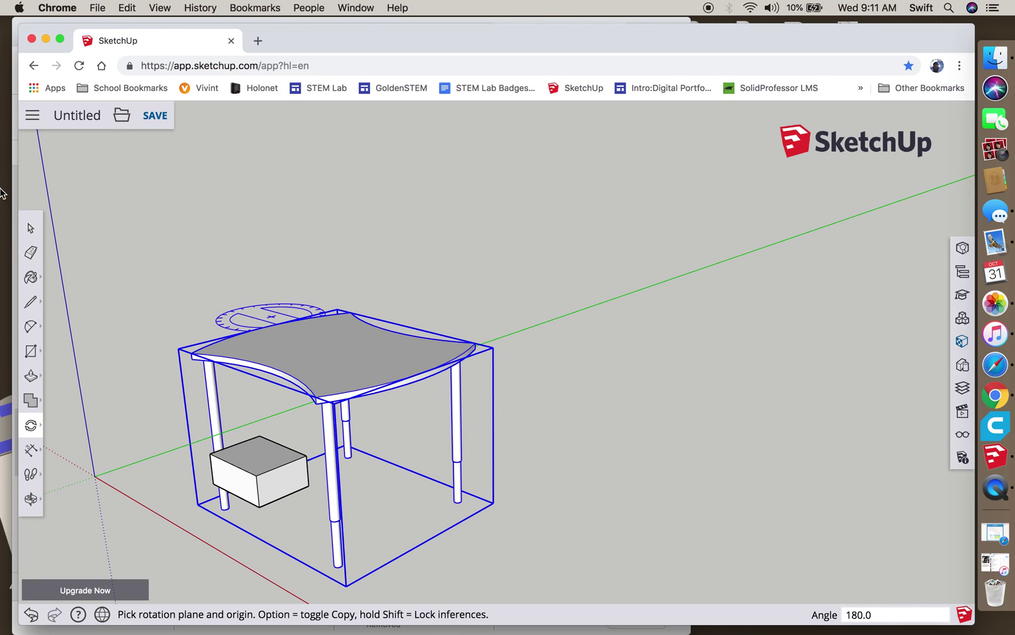
- Move the upright table group away from the small box so the two no longer overlap
{"action": "mouse_move", "coordinate": [30, 425]}
{"action": "left_click", "coordinate": [67, 403]}
{"action": "left_click", "coordinate": [360, 351]}
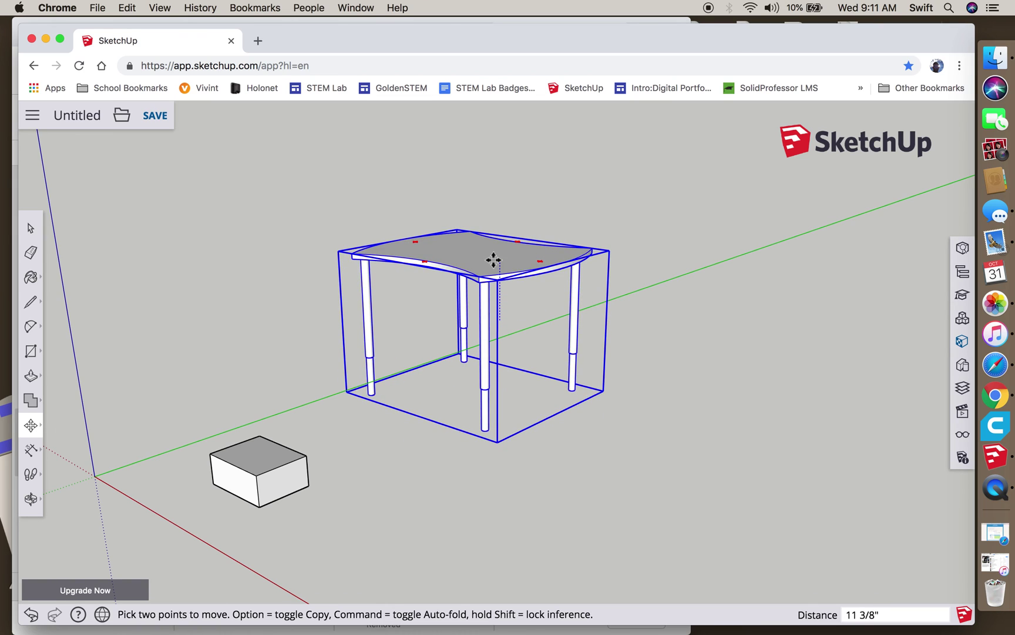
{"action": "left_click", "coordinate": [494, 266]}
- Delete the small helper box beside the table
{"action": "left_click", "coordinate": [31, 228]}
{"action": "left_click_drag", "start_coordinate": [172, 402], "coordinate": [332, 523]}
{"action": "key", "text": "Delete"}
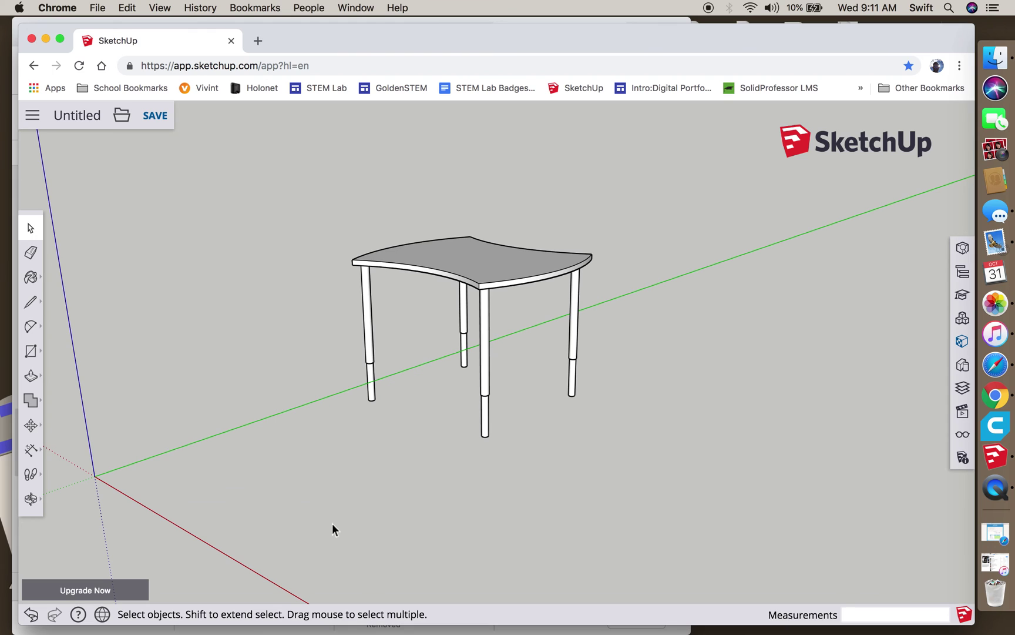
- Save the model as "Room 231 Table" in the SketchUp project folder of Trimble Connect
{"action": "left_click", "coordinate": [31, 498]}
{"action": "left_click_drag", "start_coordinate": [513, 477], "coordinate": [421, 499]}
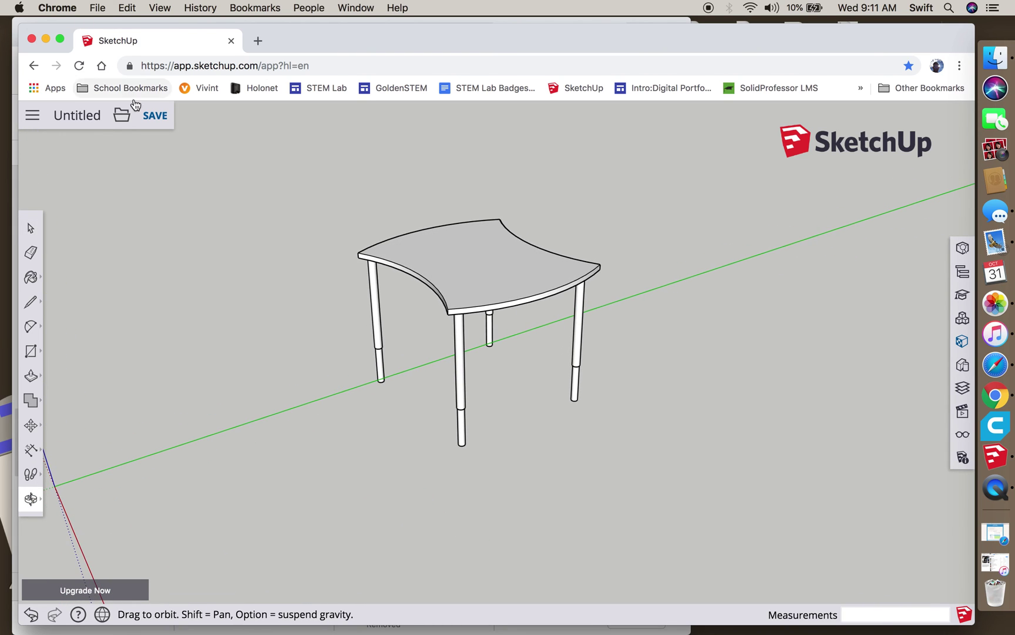
{"action": "left_click", "coordinate": [152, 116]}
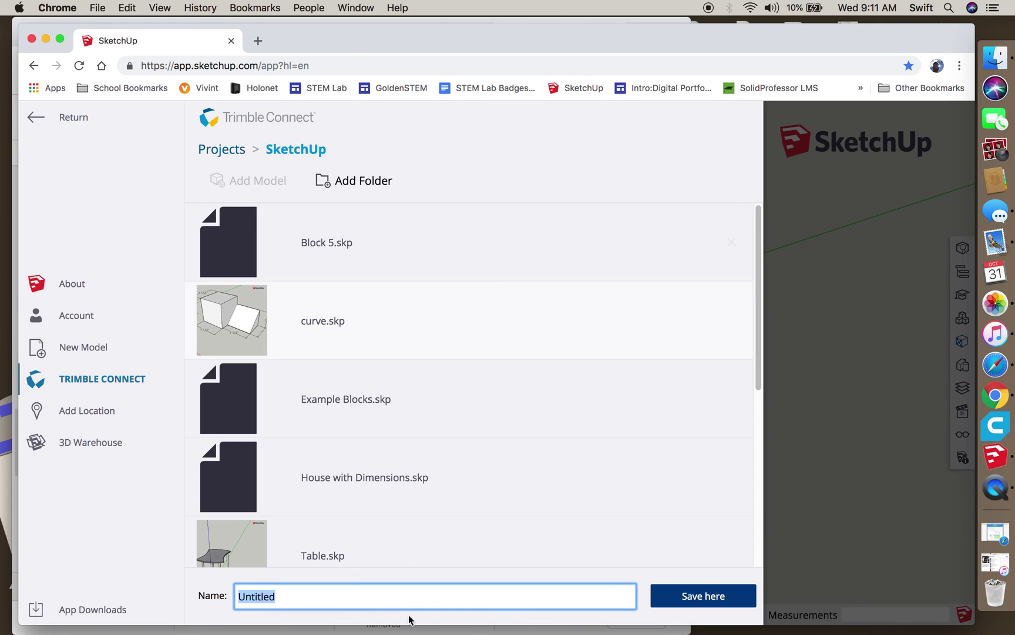
{"action": "type", "text": "Room 231 Table"}
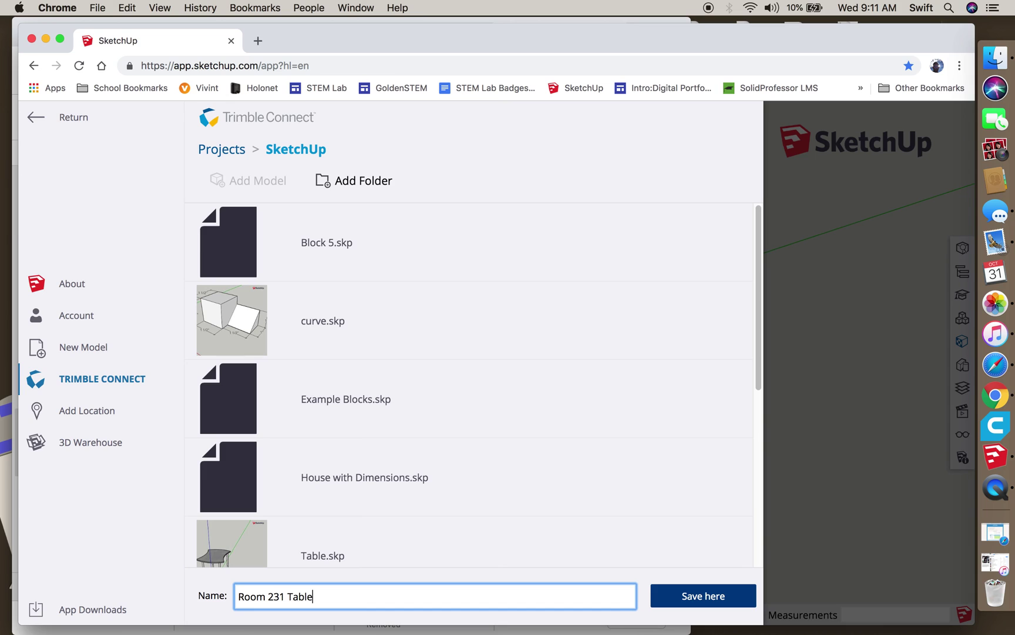
{"action": "left_click", "coordinate": [703, 595]}
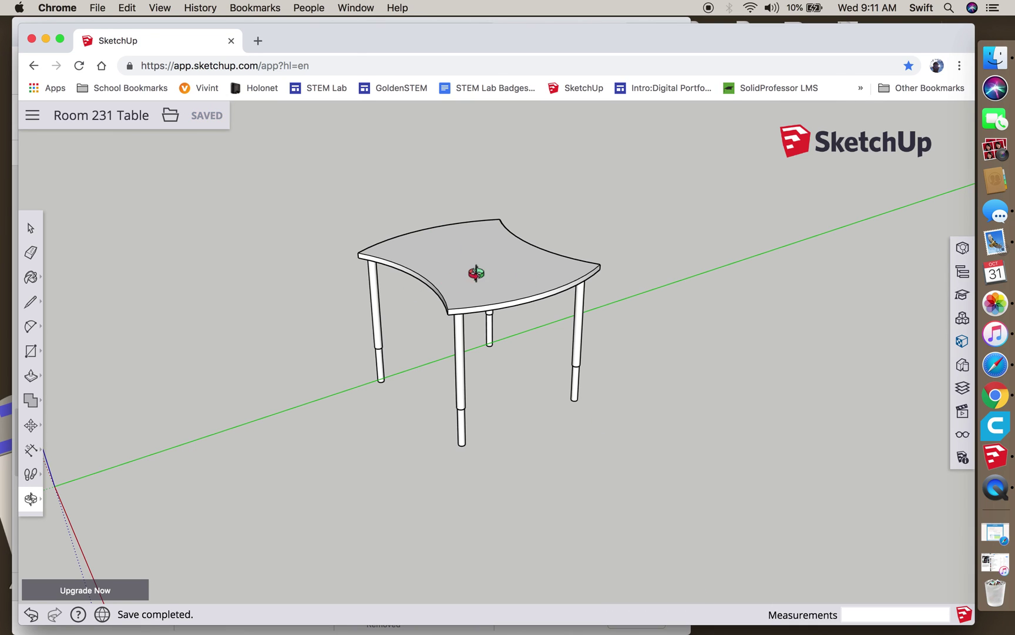
- Examine the finished table's top and legs from all sides
{"action": "left_click_drag", "start_coordinate": [416, 322], "coordinate": [660, 413]}
{"action": "mouse_move", "coordinate": [1005, 458]}
{"action": "left_mouse_down"}
{"action": "mouse_move", "coordinate": [561, 412]}
{"action": "mouse_move", "coordinate": [943, 492]}
{"action": "mouse_move", "coordinate": [1014, 518]}
{"action": "mouse_move", "coordinate": [998, 505]}
{"action": "left_mouse_up"}
{"action": "mouse_move", "coordinate": [608, 336]}
{"action": "left_mouse_down"}
{"action": "mouse_move", "coordinate": [442, 349]}
{"action": "mouse_move", "coordinate": [341, 380]}
{"action": "mouse_move", "coordinate": [267, 293]}
{"action": "left_mouse_up"}
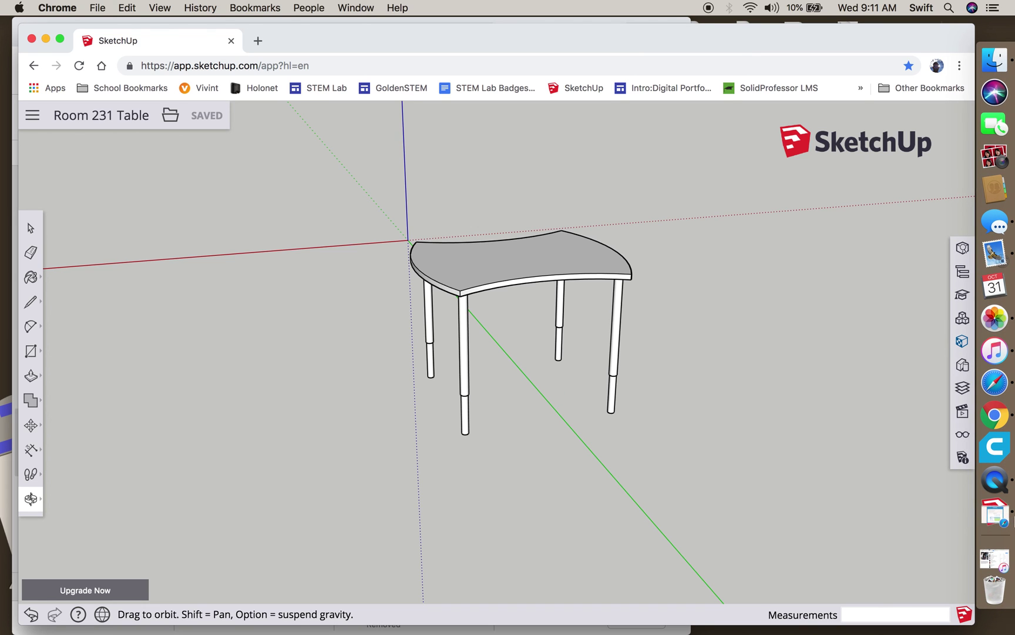
{"action": "left_click_drag", "start_coordinate": [706, 417], "coordinate": [433, 440]}
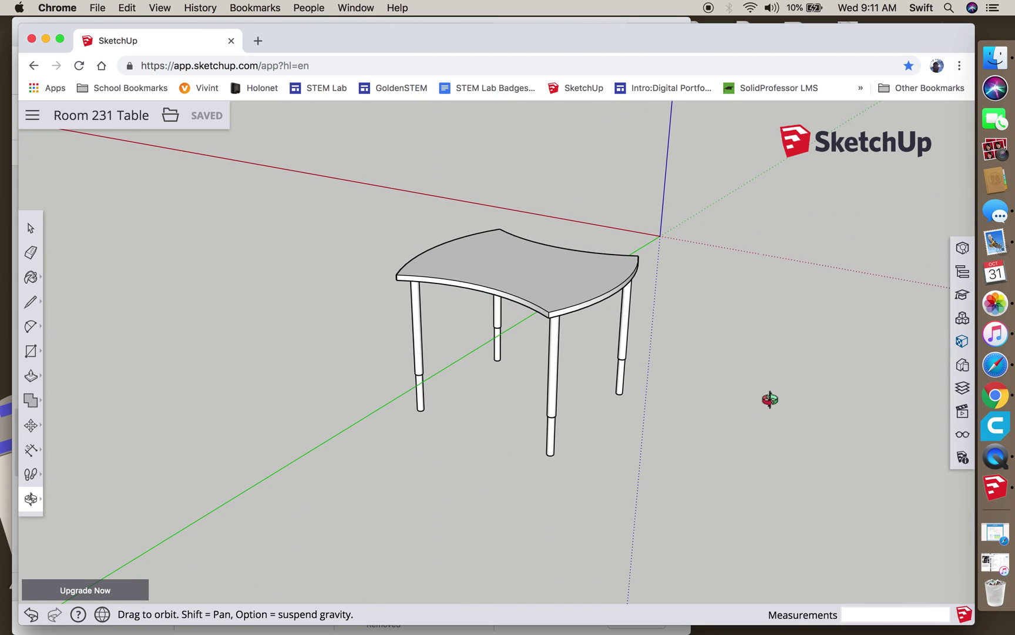
{"action": "left_click_drag", "start_coordinate": [770, 399], "coordinate": [368, 414]}
{"action": "left_click_drag", "start_coordinate": [721, 474], "coordinate": [437, 489]}
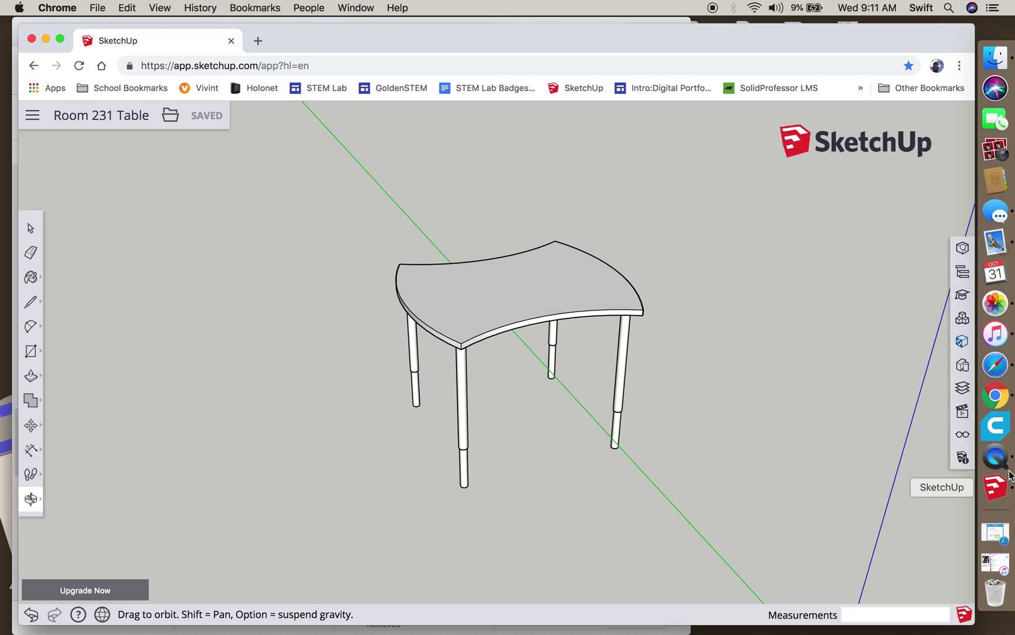
{"action": "right_click", "coordinate": [995, 456]}
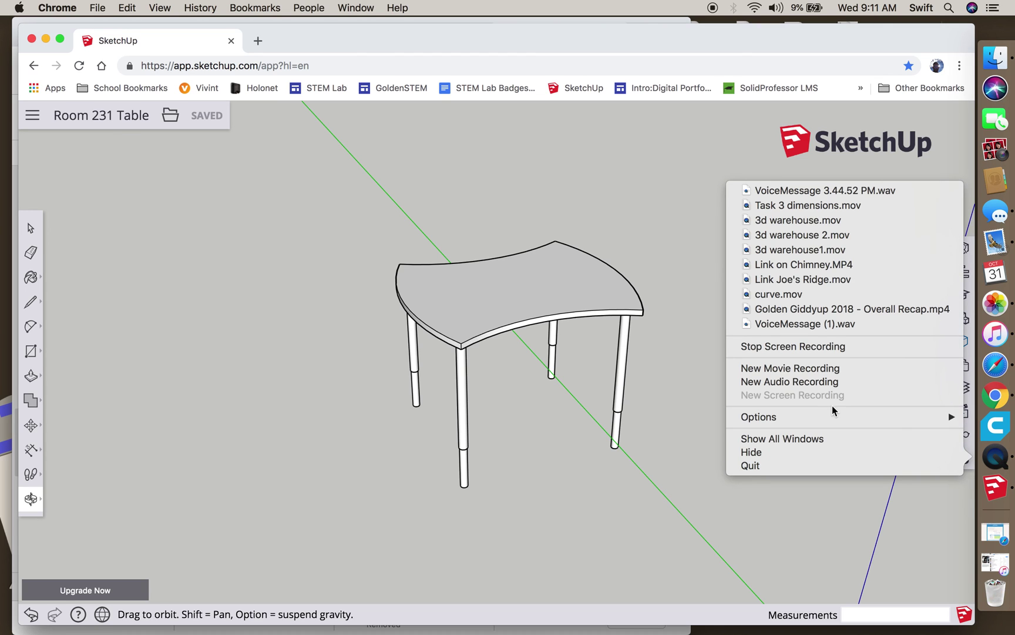